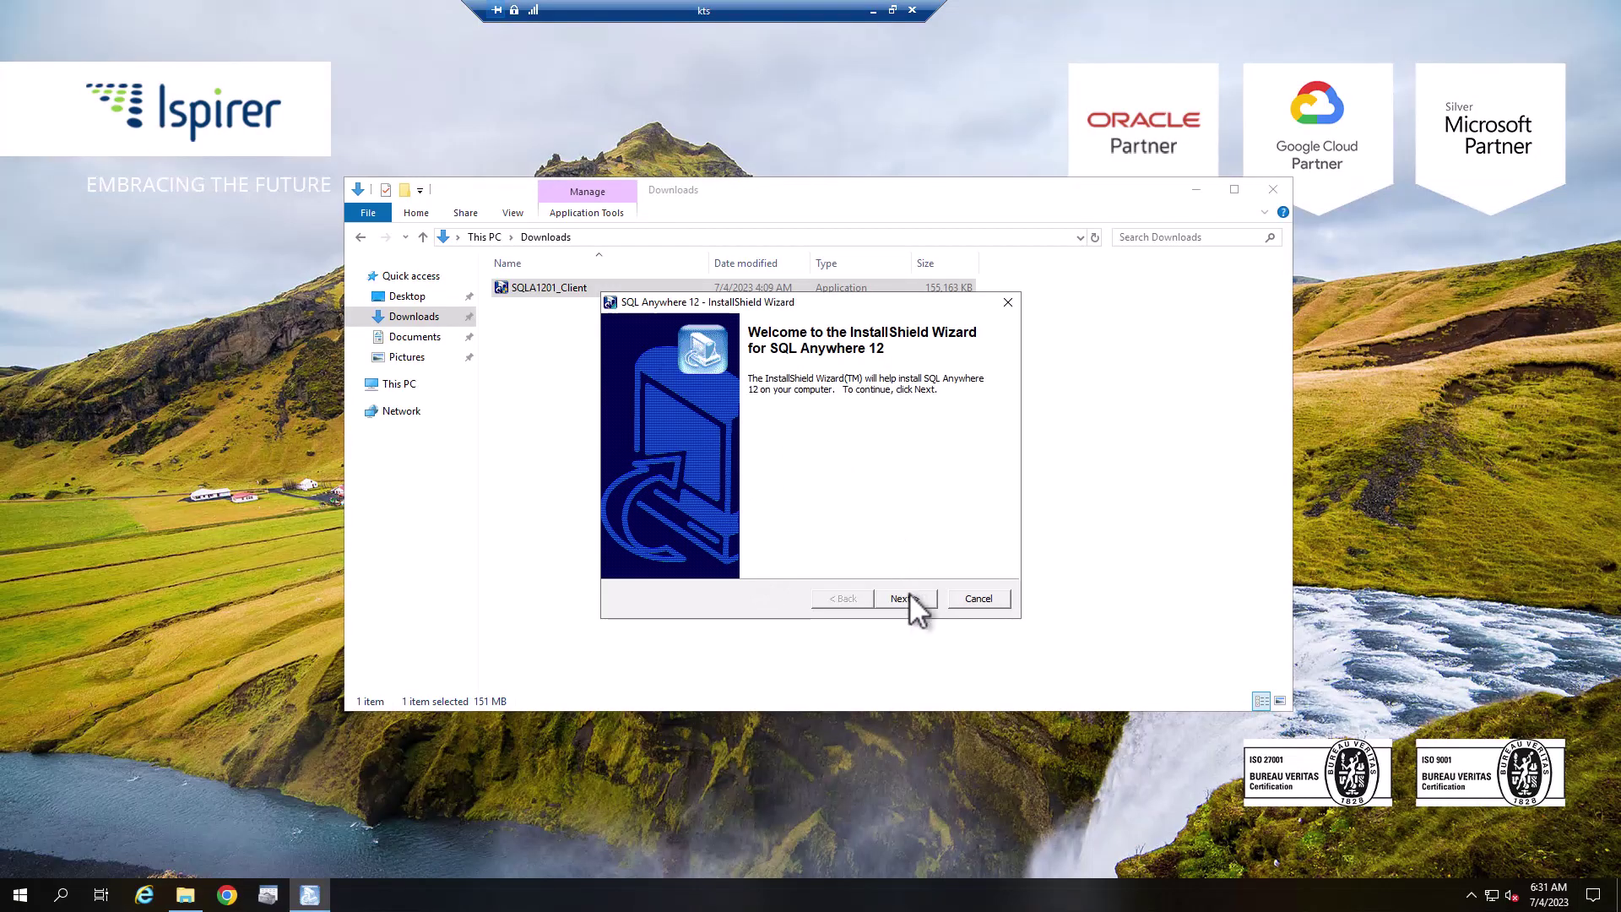
# - Extract the installer, choose English, select United States of America and accept the licence terms
pyautogui.click(908, 596)
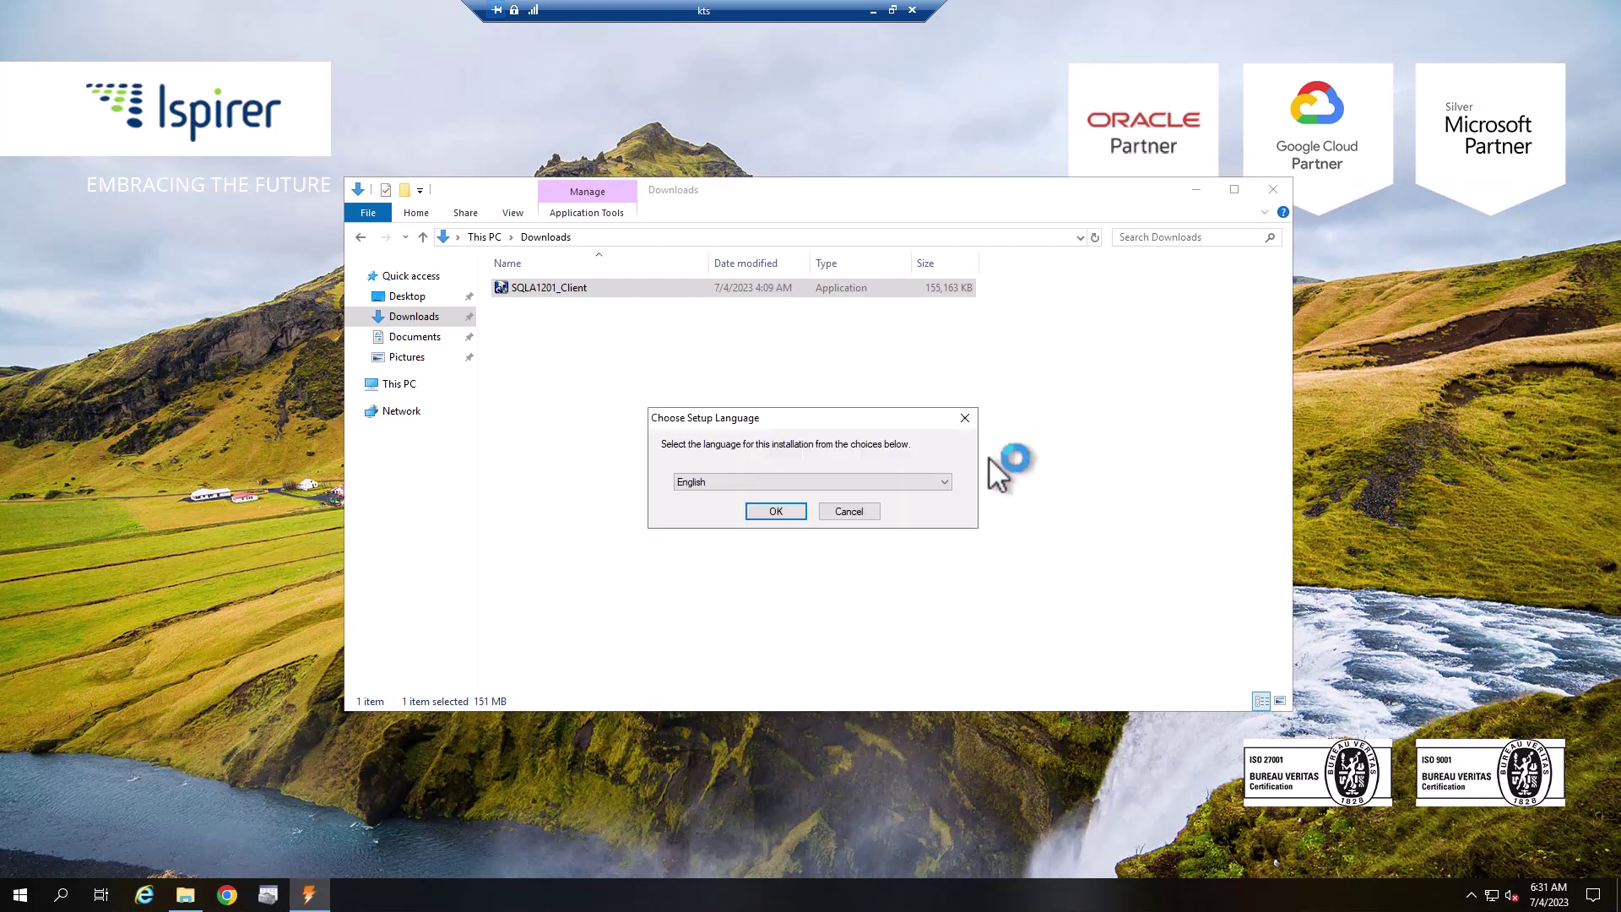
pyautogui.click(765, 511)
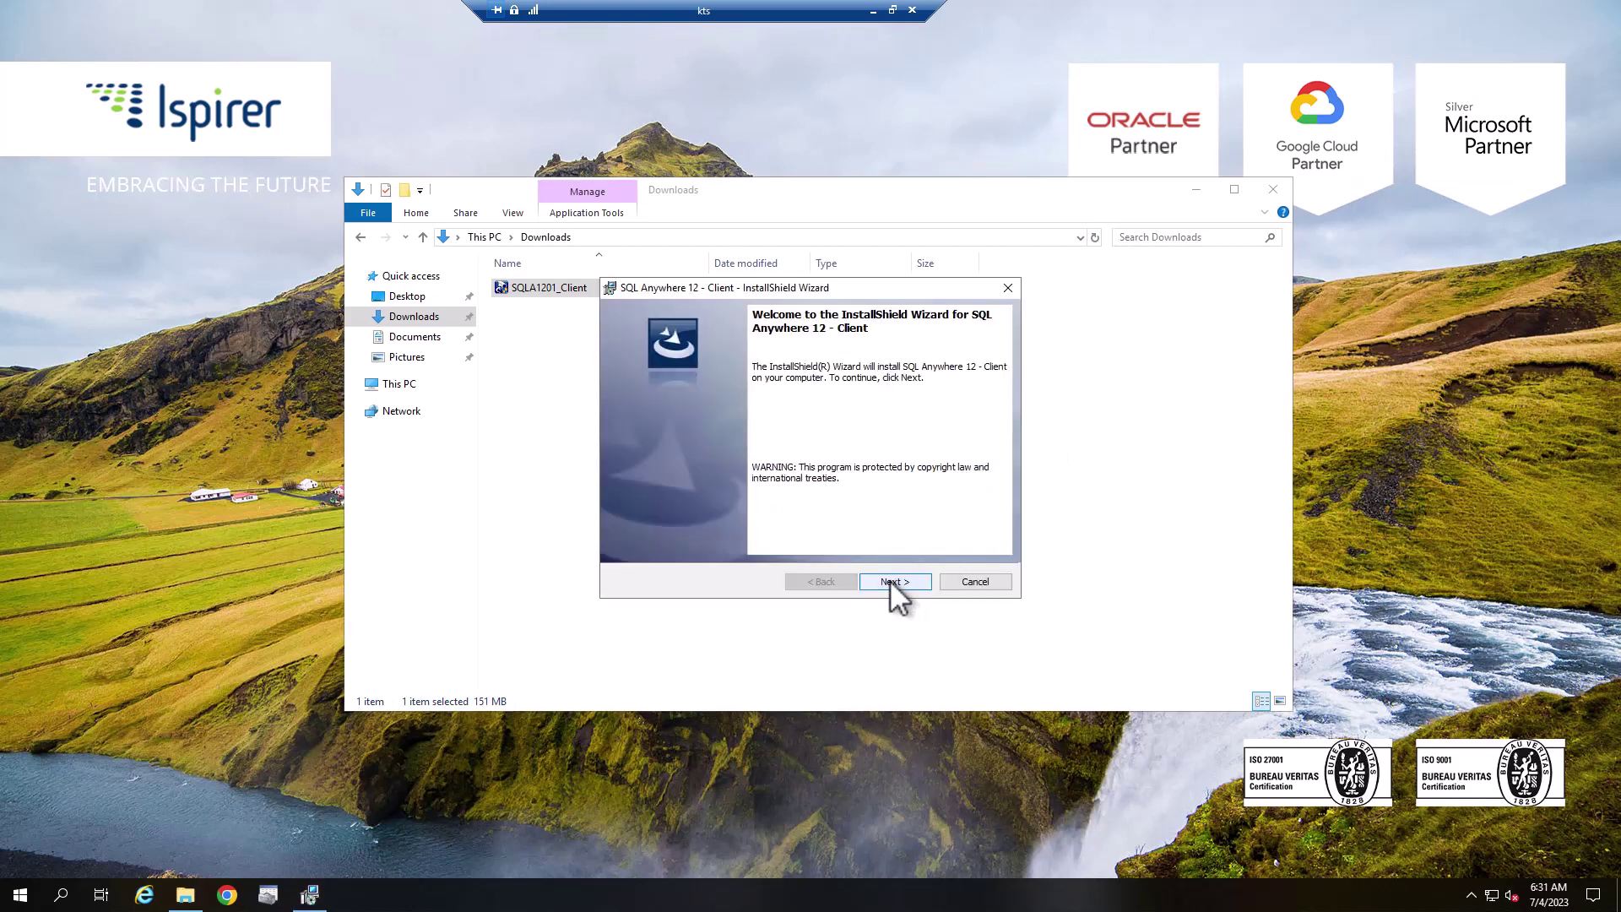
pyautogui.click(891, 583)
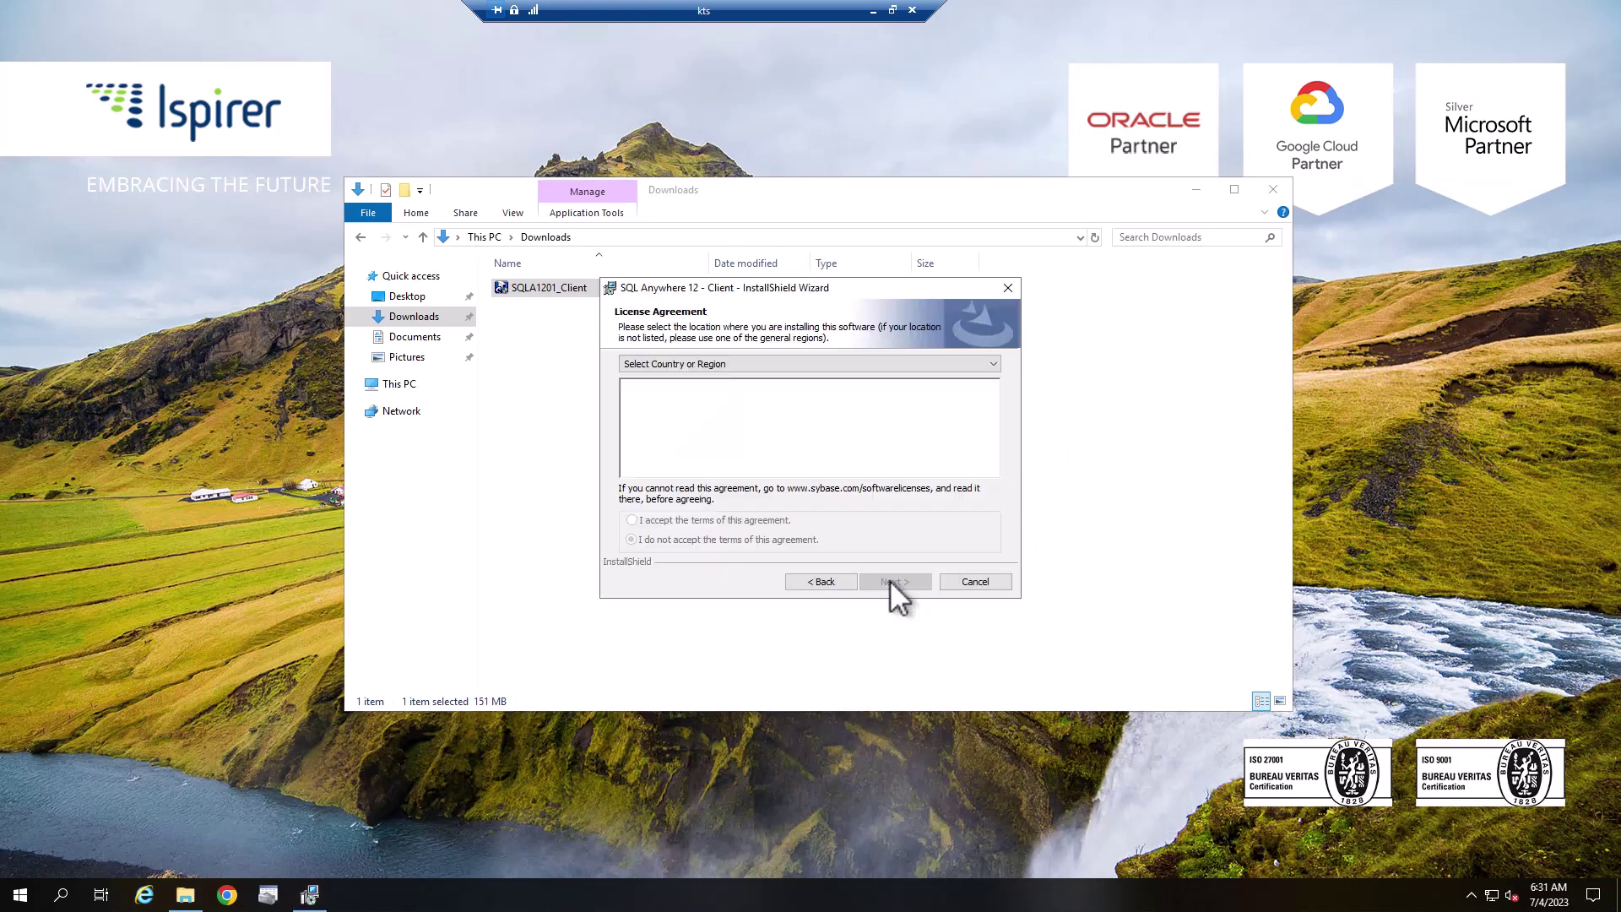
pyautogui.click(756, 366)
pyautogui.scroll(-1, 826, 545)
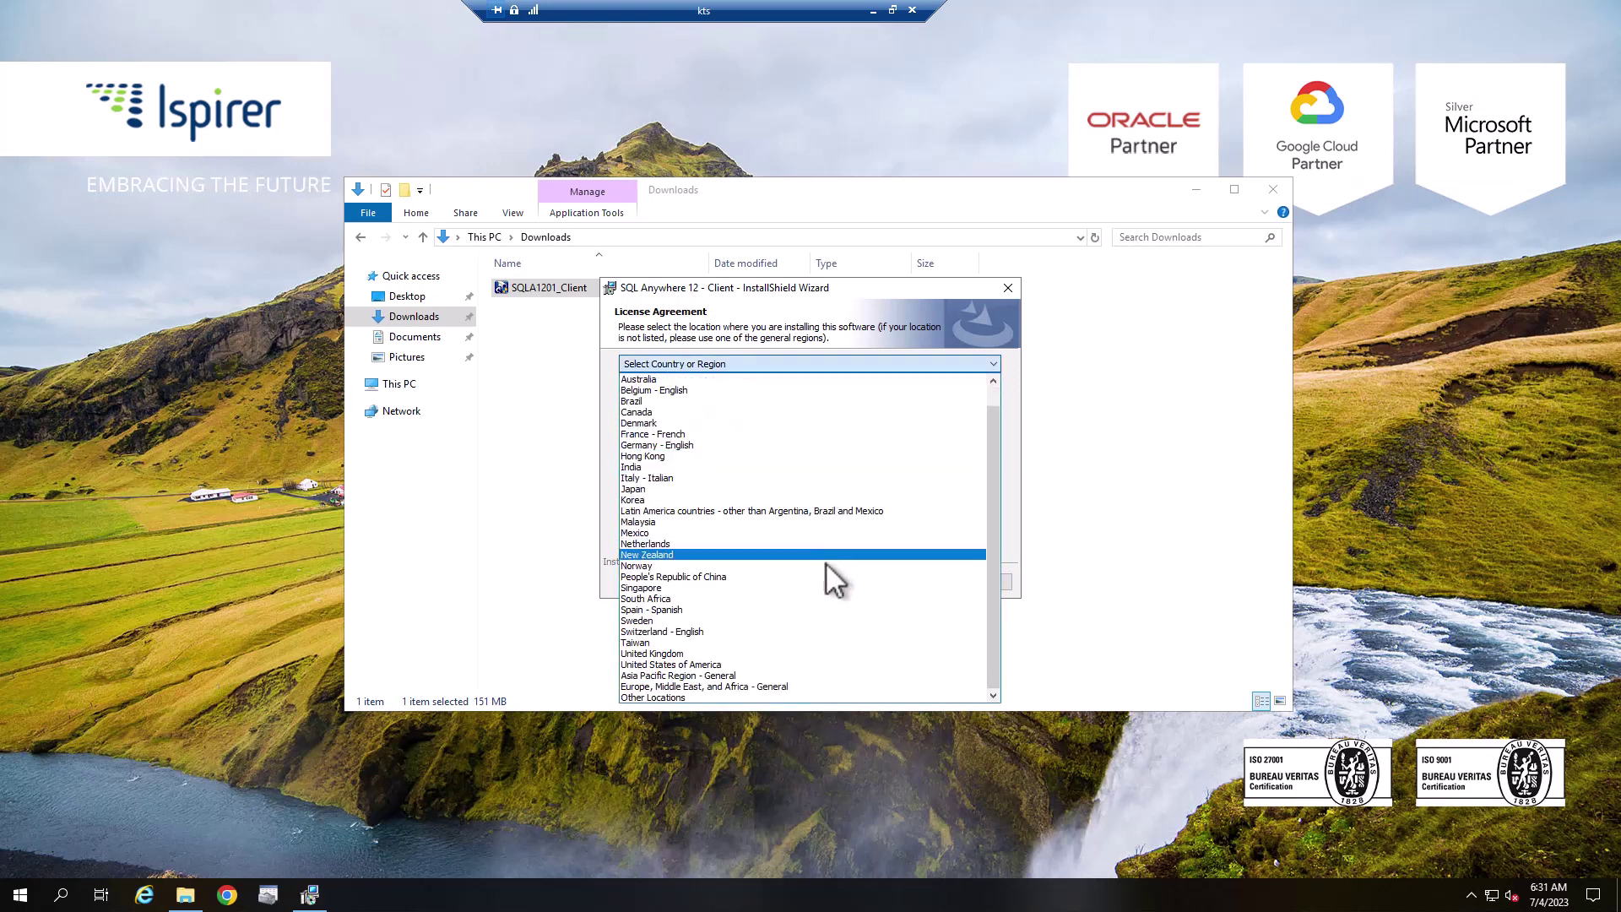
pyautogui.click(749, 663)
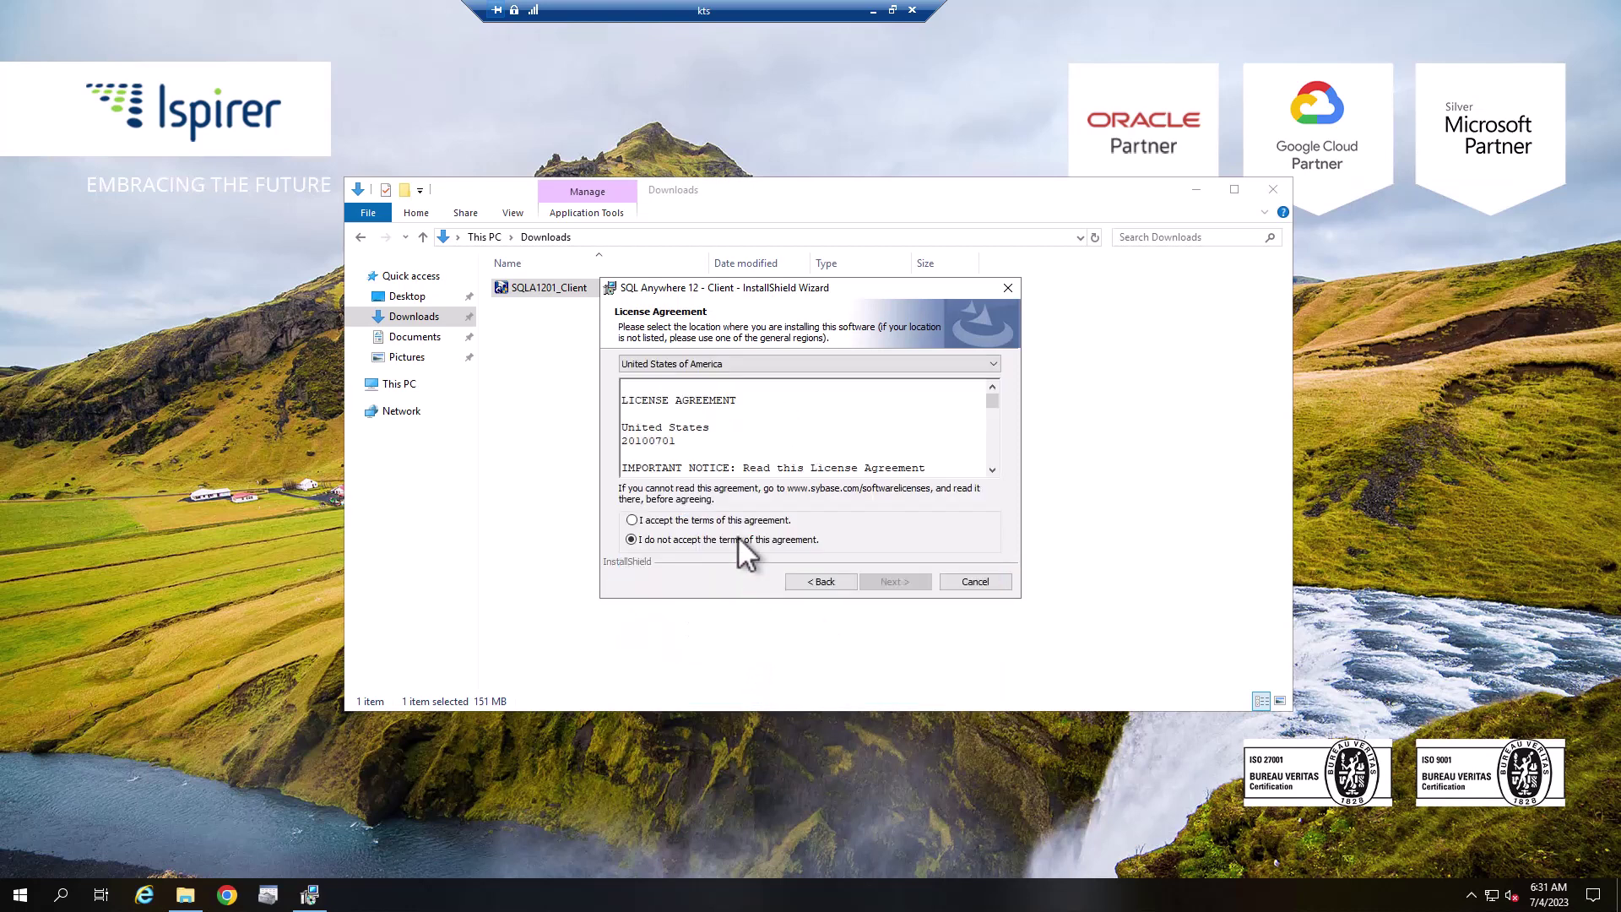
pyautogui.scroll(-5, 756, 454)
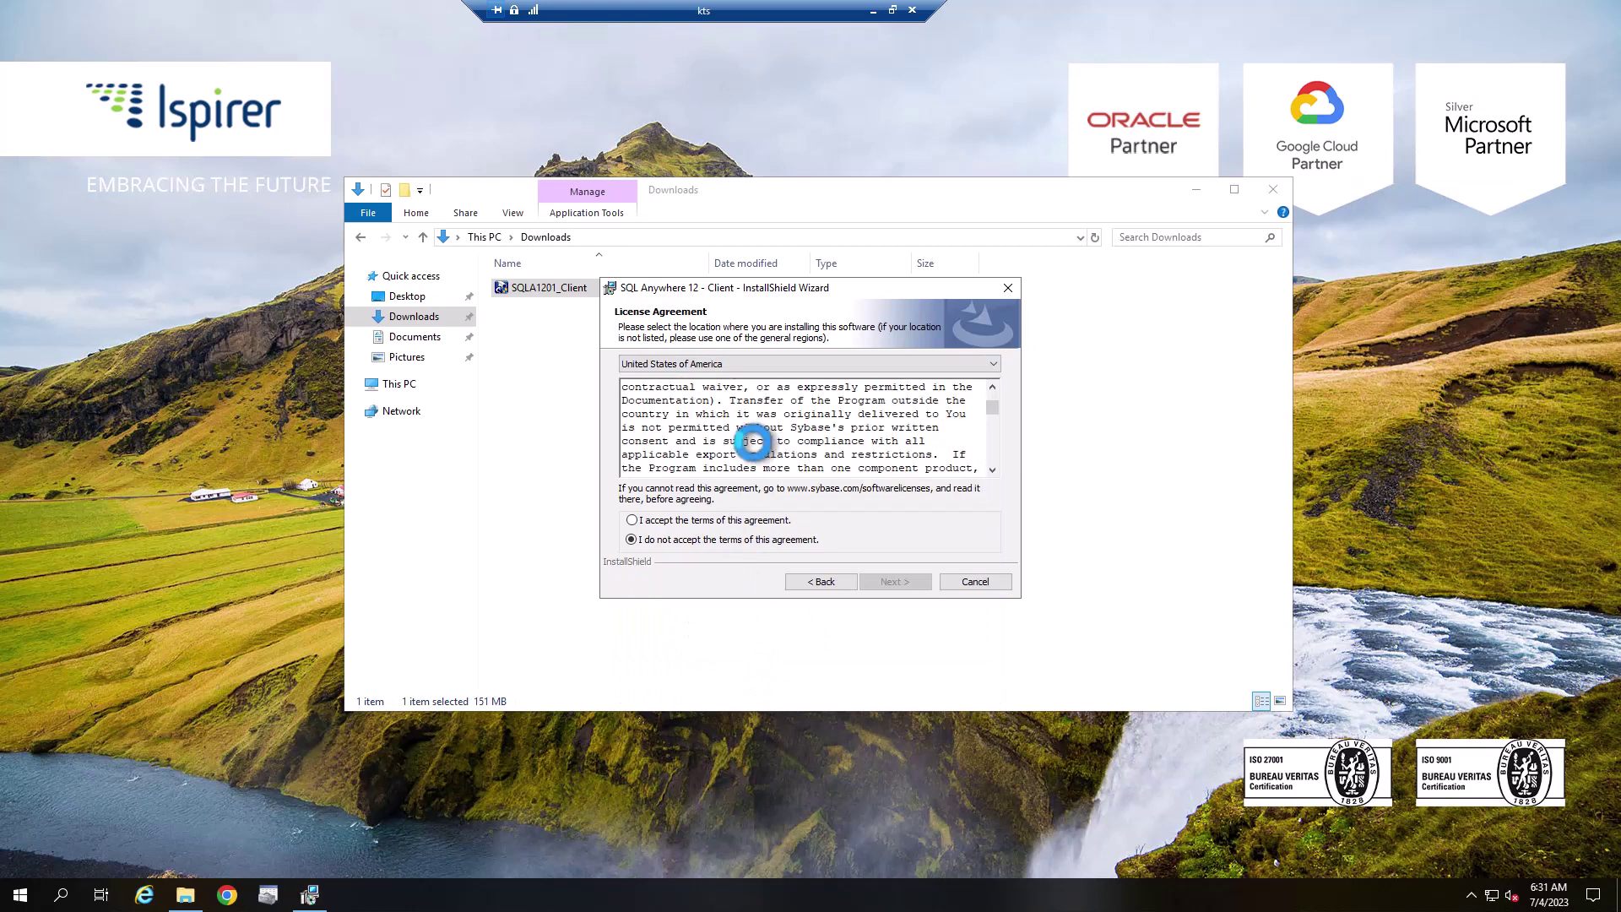
pyautogui.scroll(-5, 757, 450)
pyautogui.scroll(-5, 754, 447)
pyautogui.scroll(-5, 752, 443)
pyautogui.scroll(-5, 754, 442)
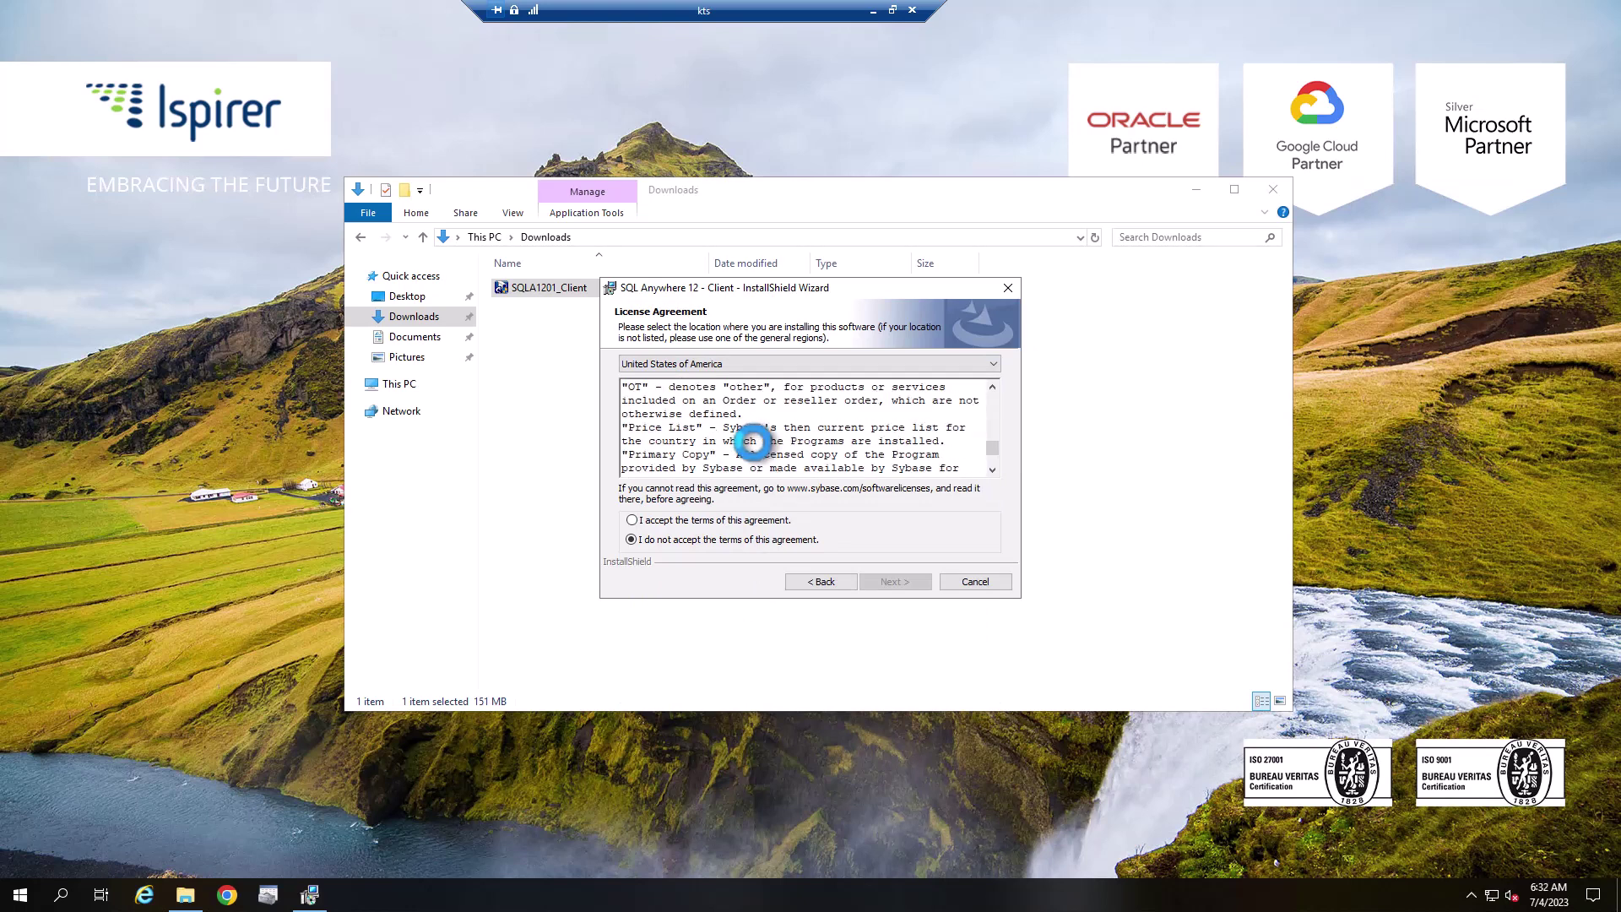
pyautogui.scroll(-5, 744, 431)
pyautogui.scroll(-3, 743, 443)
pyautogui.click(700, 521)
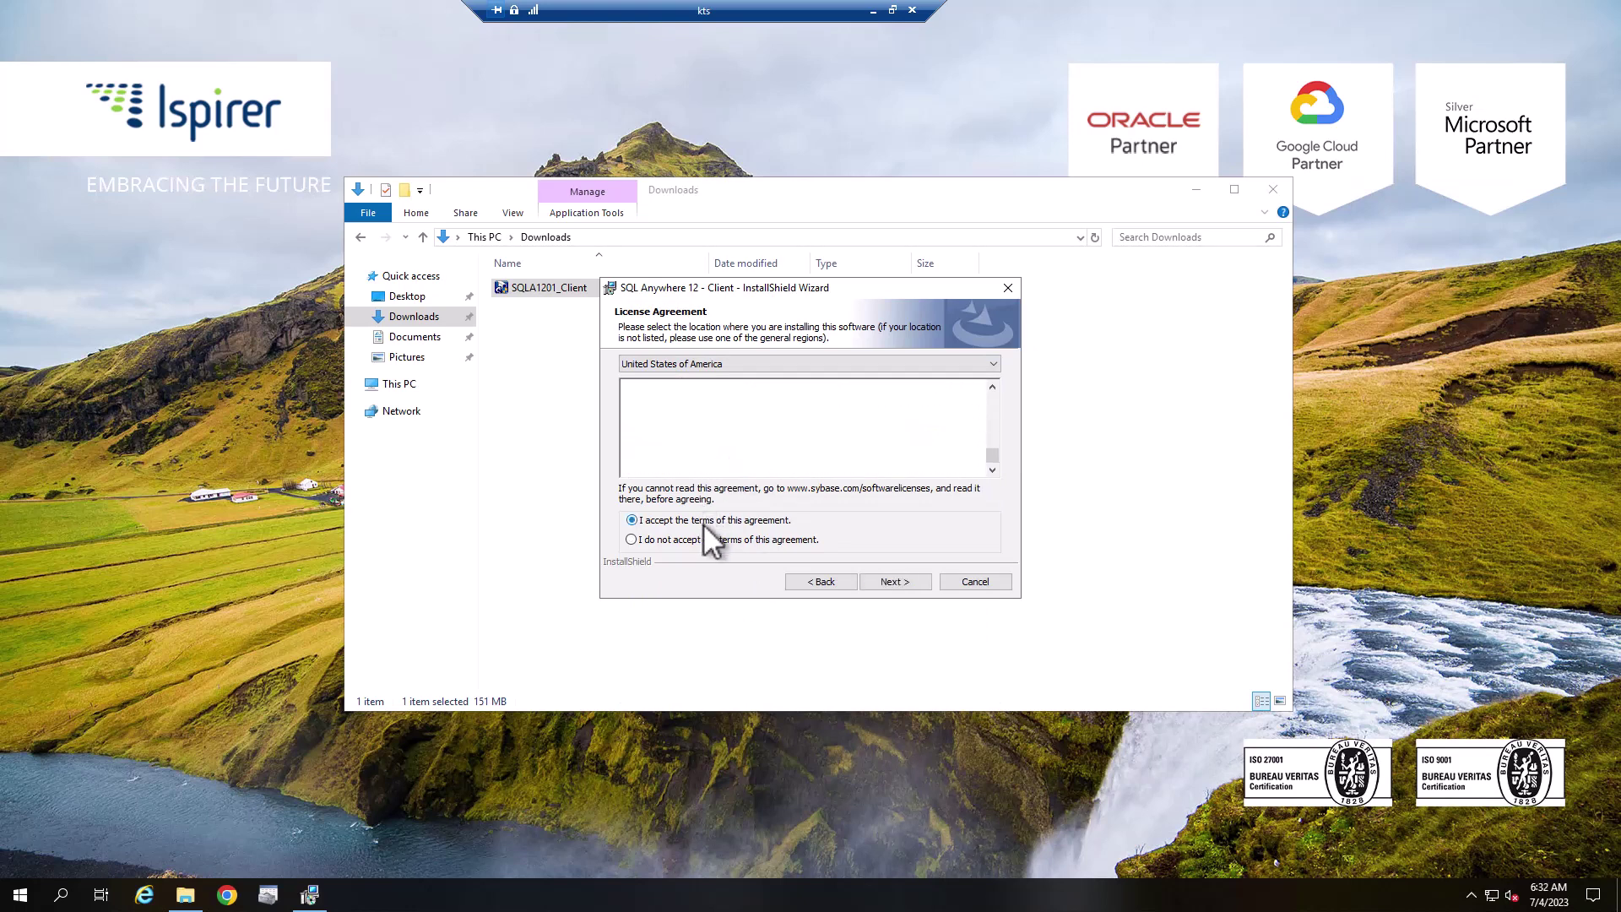
pyautogui.click(884, 580)
# - Review the Client (64-bit) and Administration Tools (64-bit) features, keeping the defaults
pyautogui.click(695, 399)
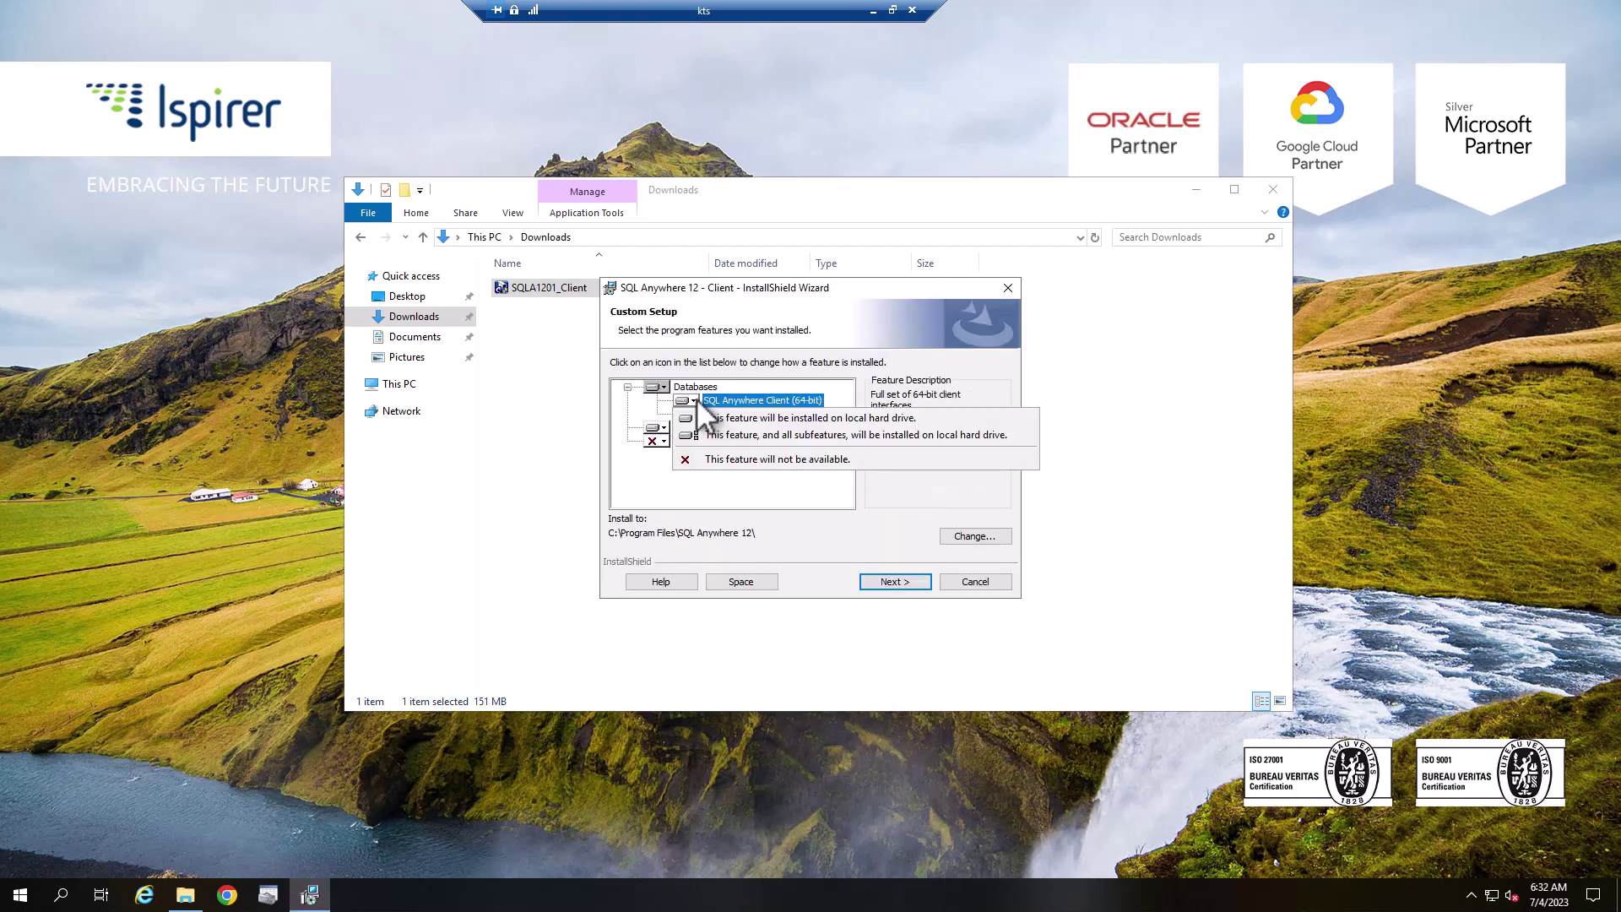
pyautogui.click(696, 398)
pyautogui.click(666, 427)
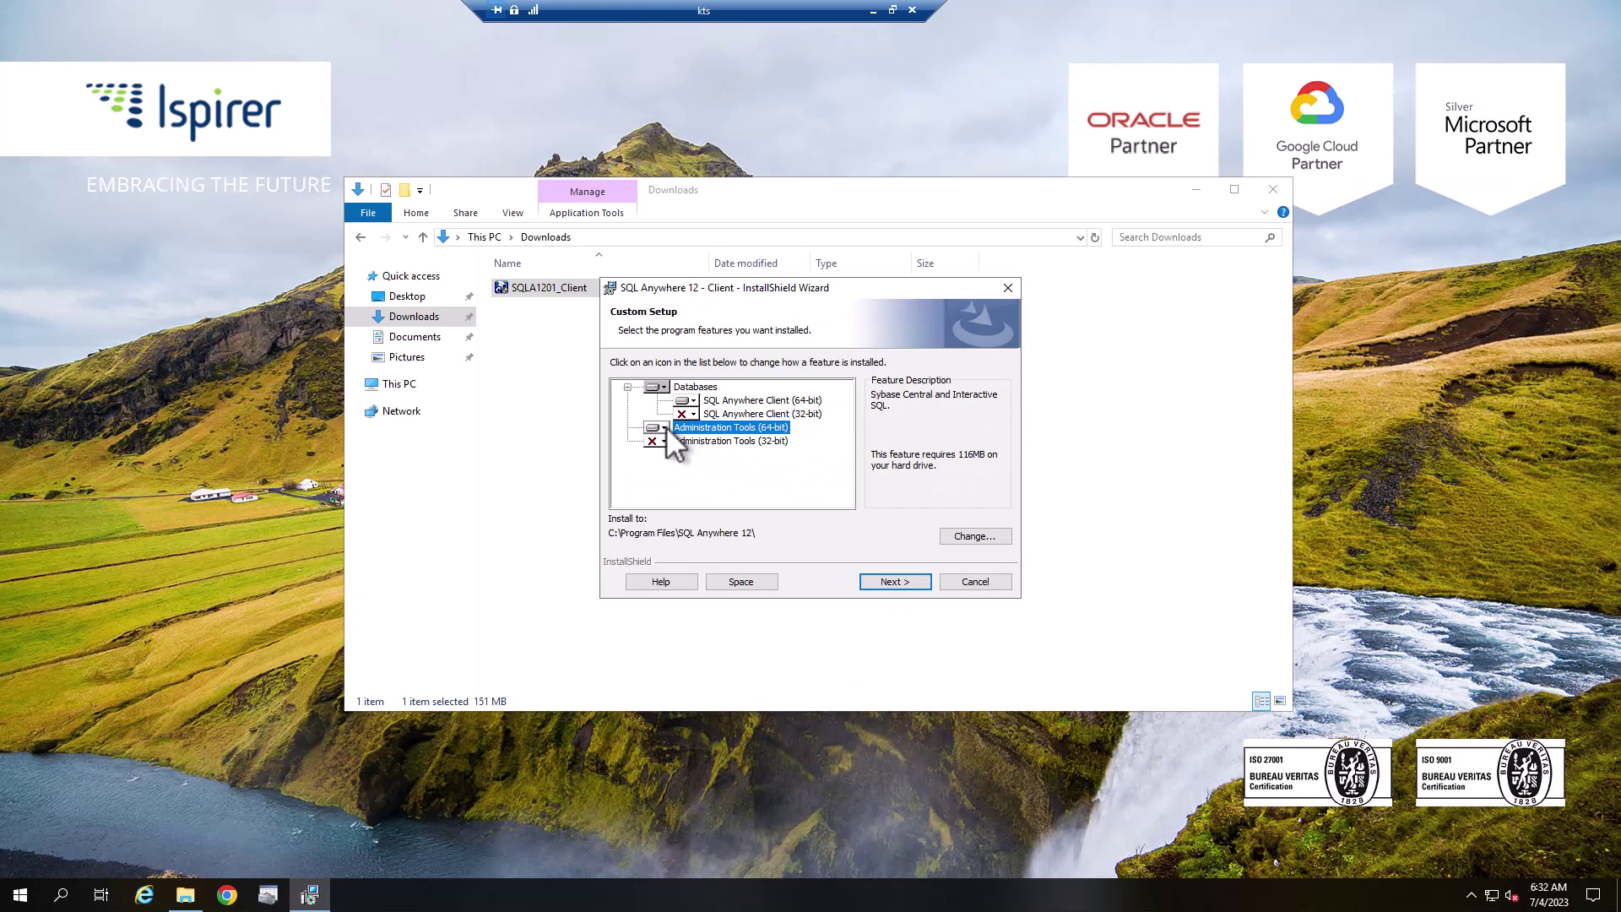
pyautogui.click(691, 431)
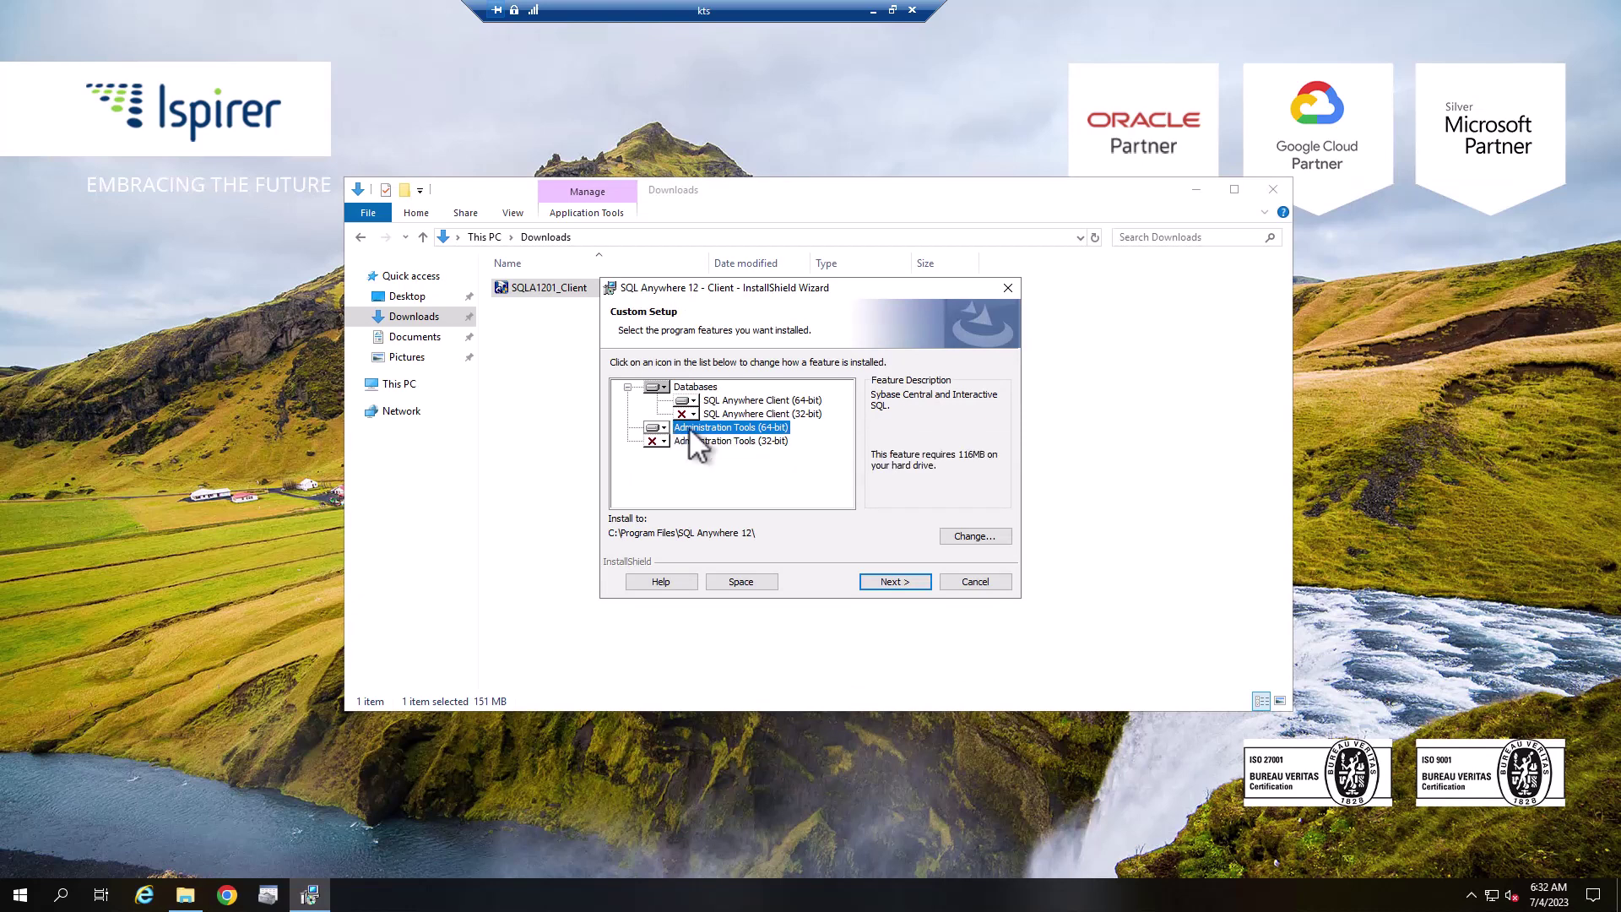
# - Install SQL Anywhere 12 Client and untick the ReadMe and online resources options
pyautogui.click(904, 582)
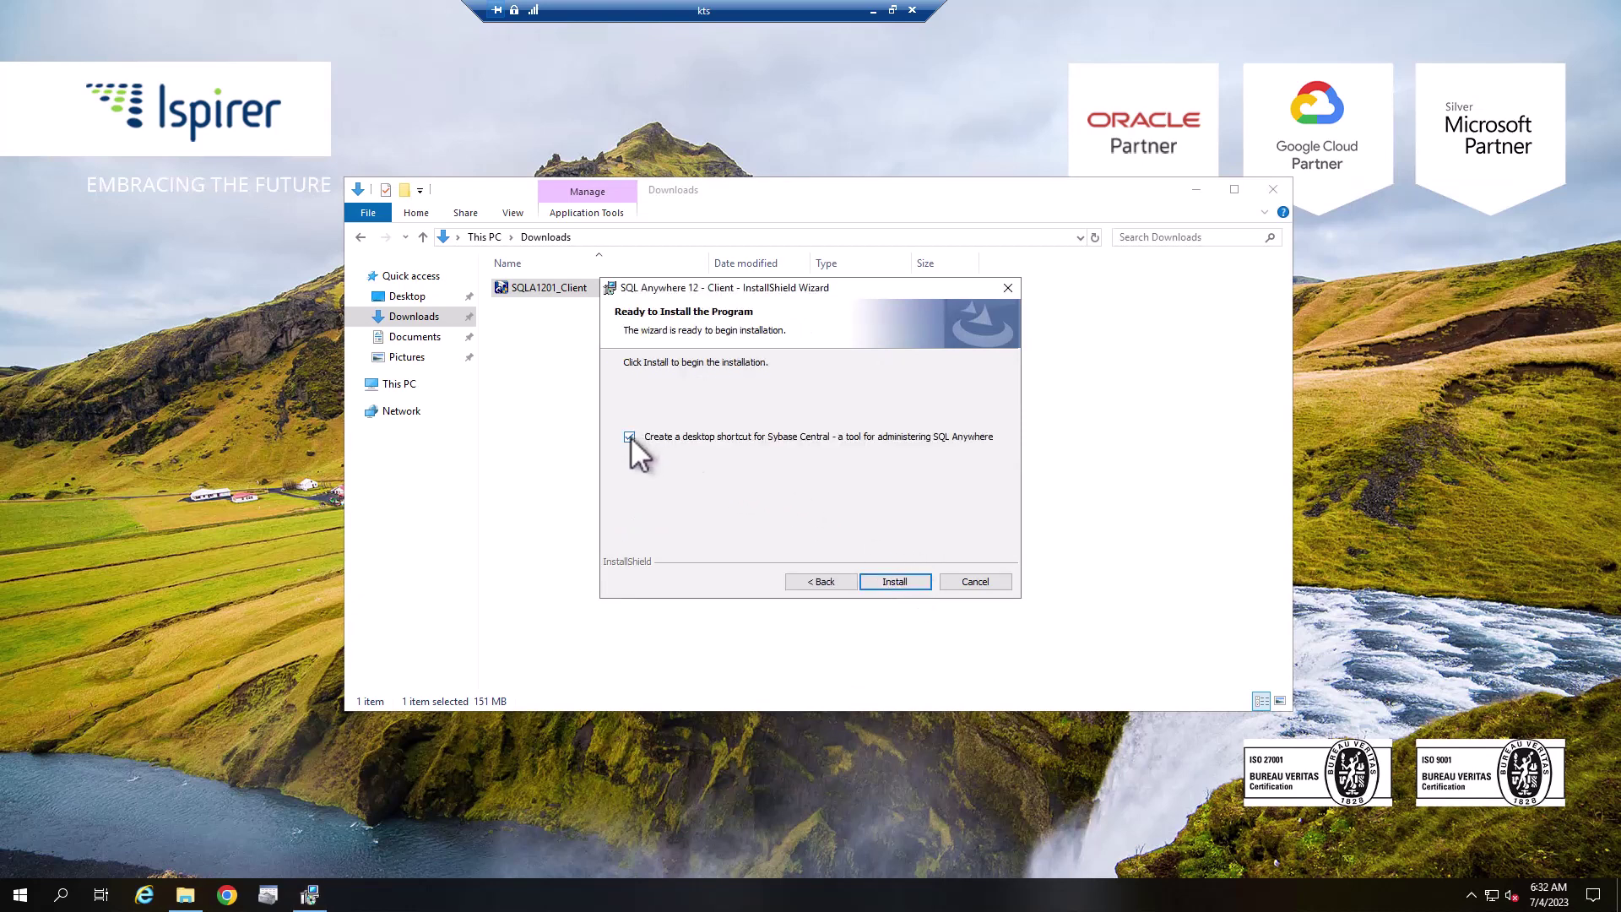
pyautogui.click(886, 584)
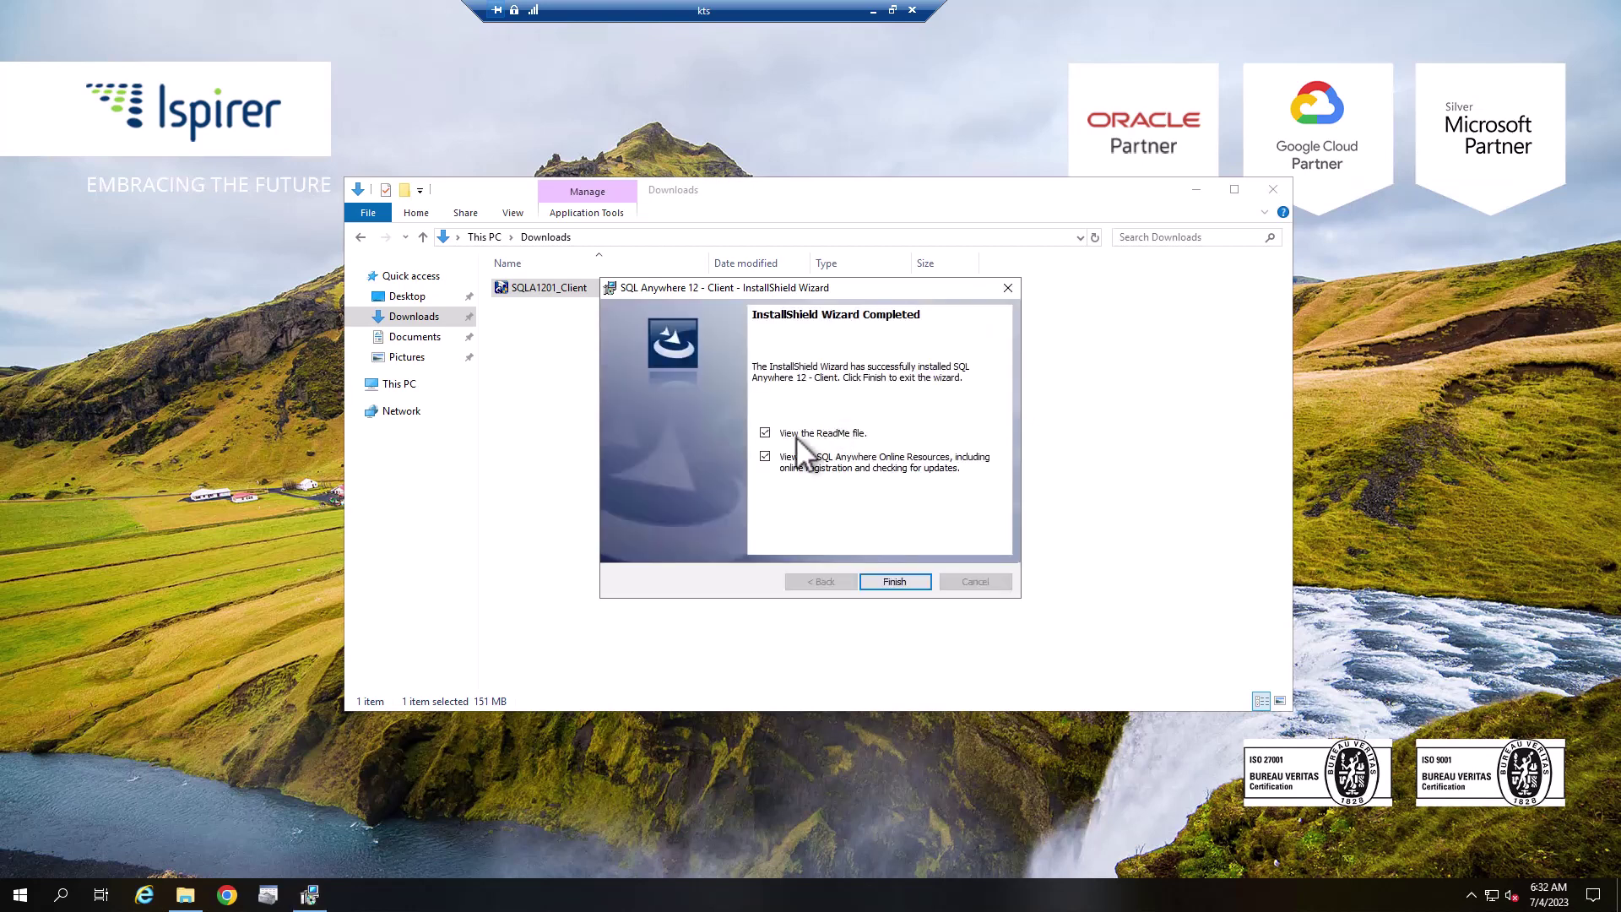
pyautogui.click(766, 433)
pyautogui.click(763, 456)
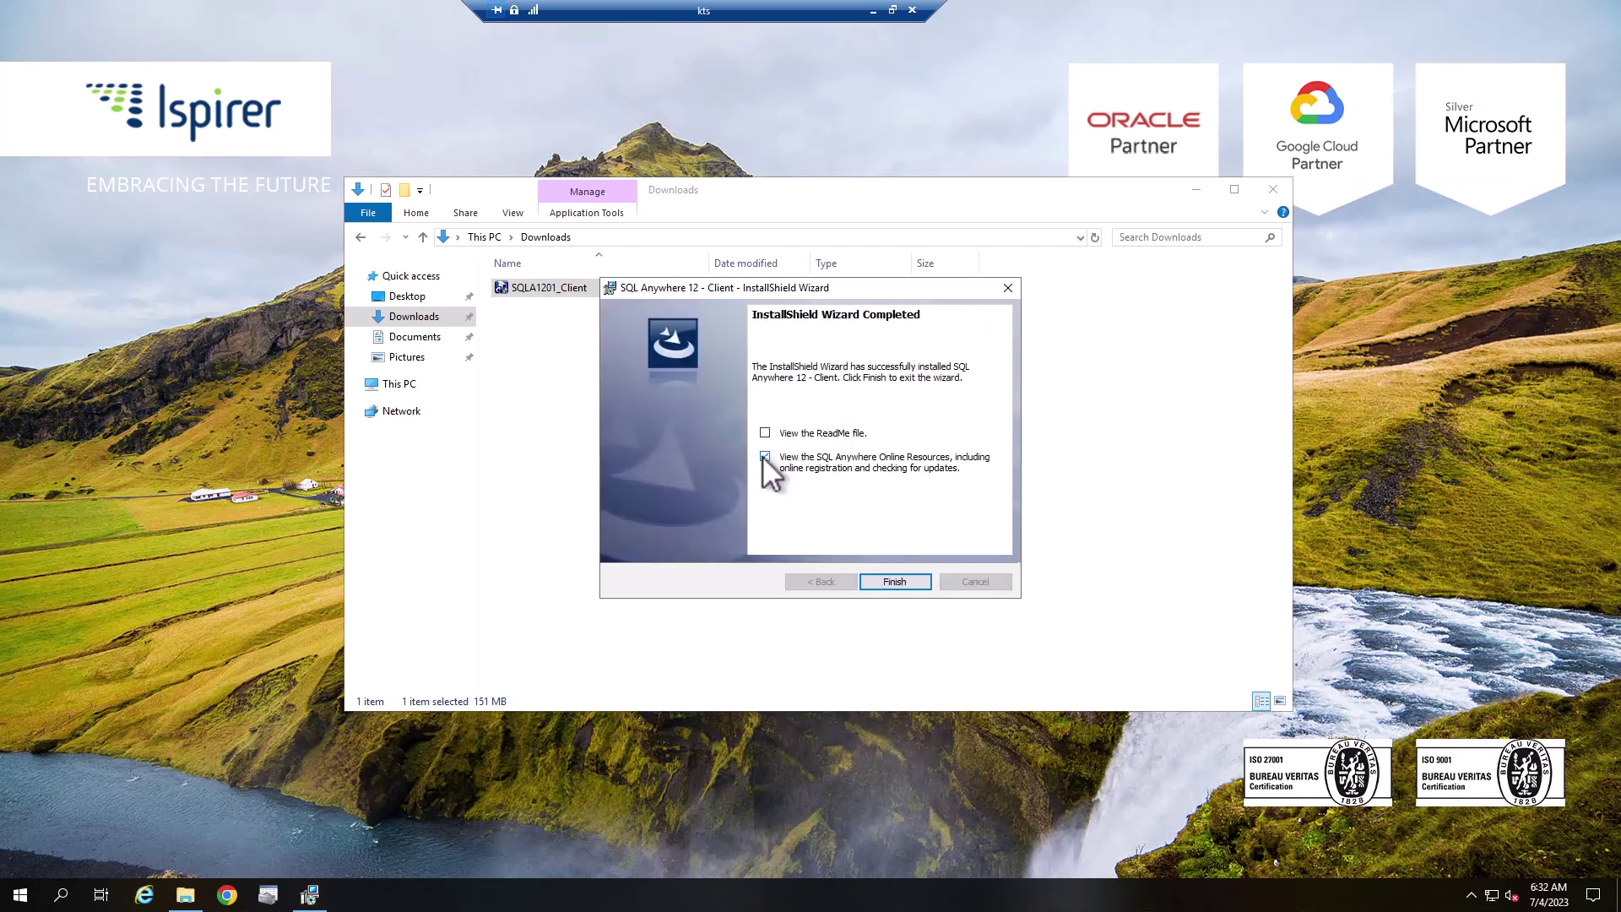
# - Finish the setup wizard, minimize Downloads, and launch the 64-bit ODBC Data Source Administrator
pyautogui.click(896, 582)
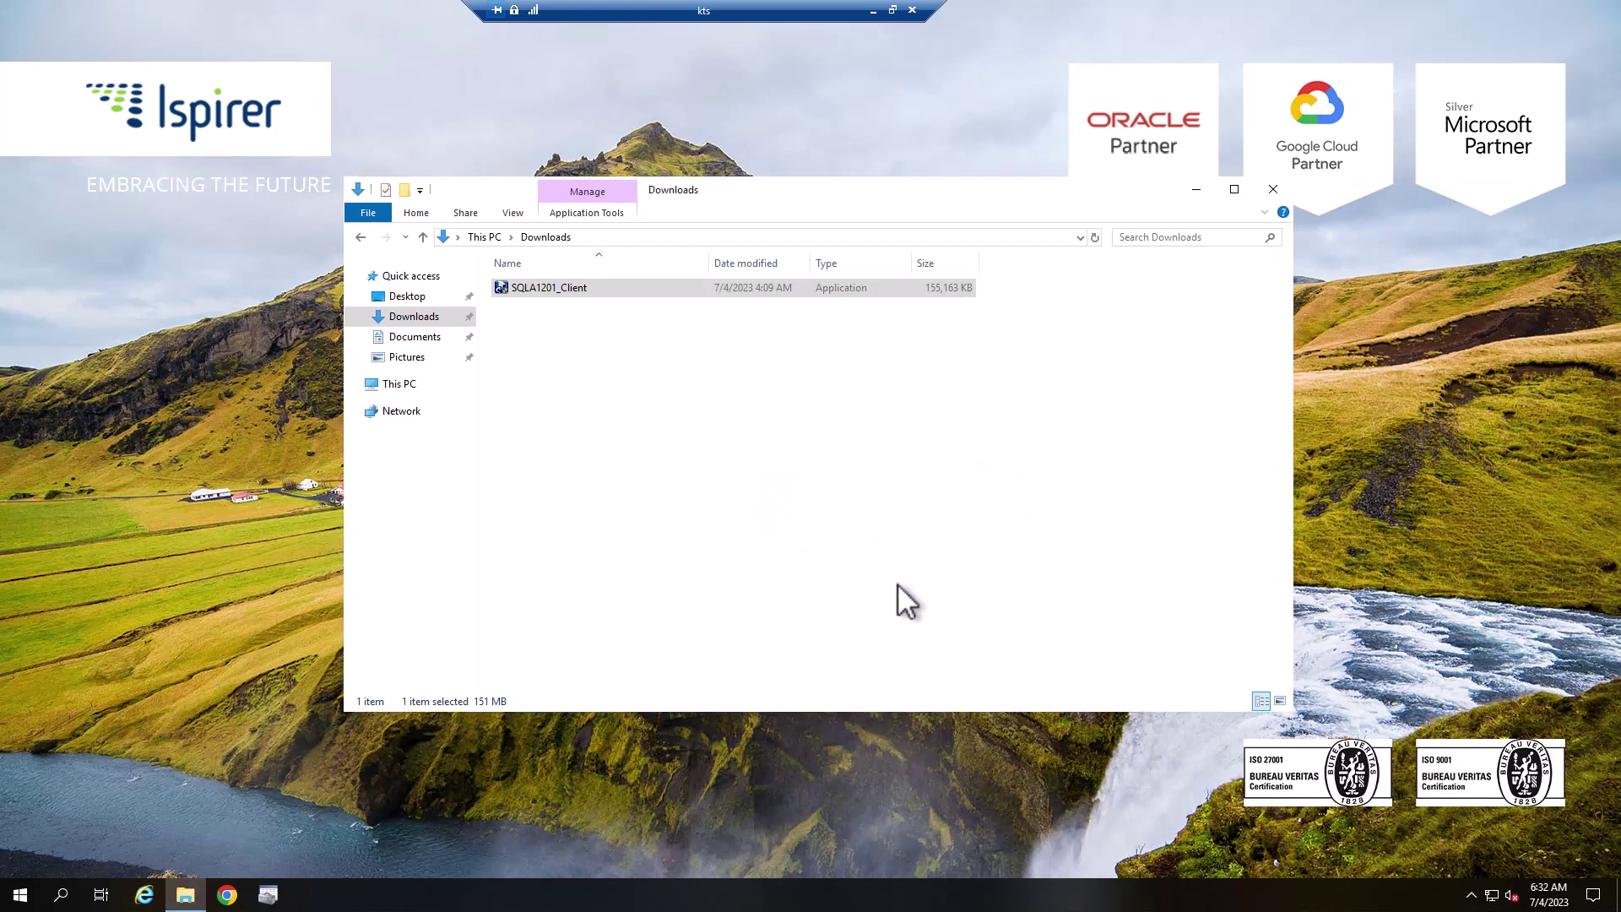
pyautogui.click(1196, 190)
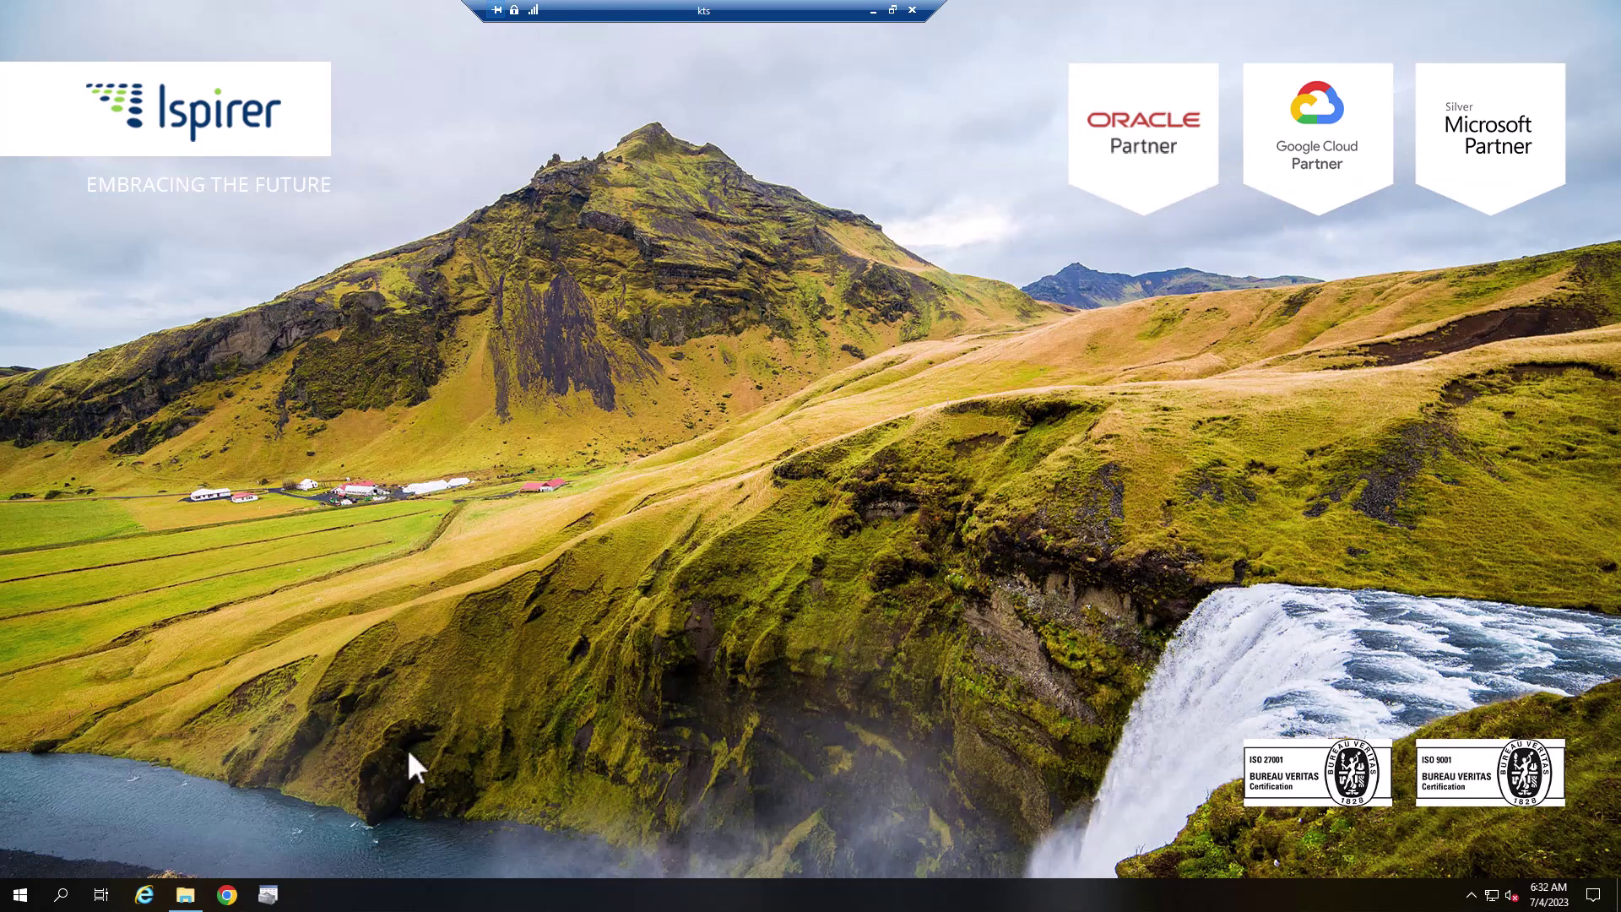
pyautogui.click(268, 894)
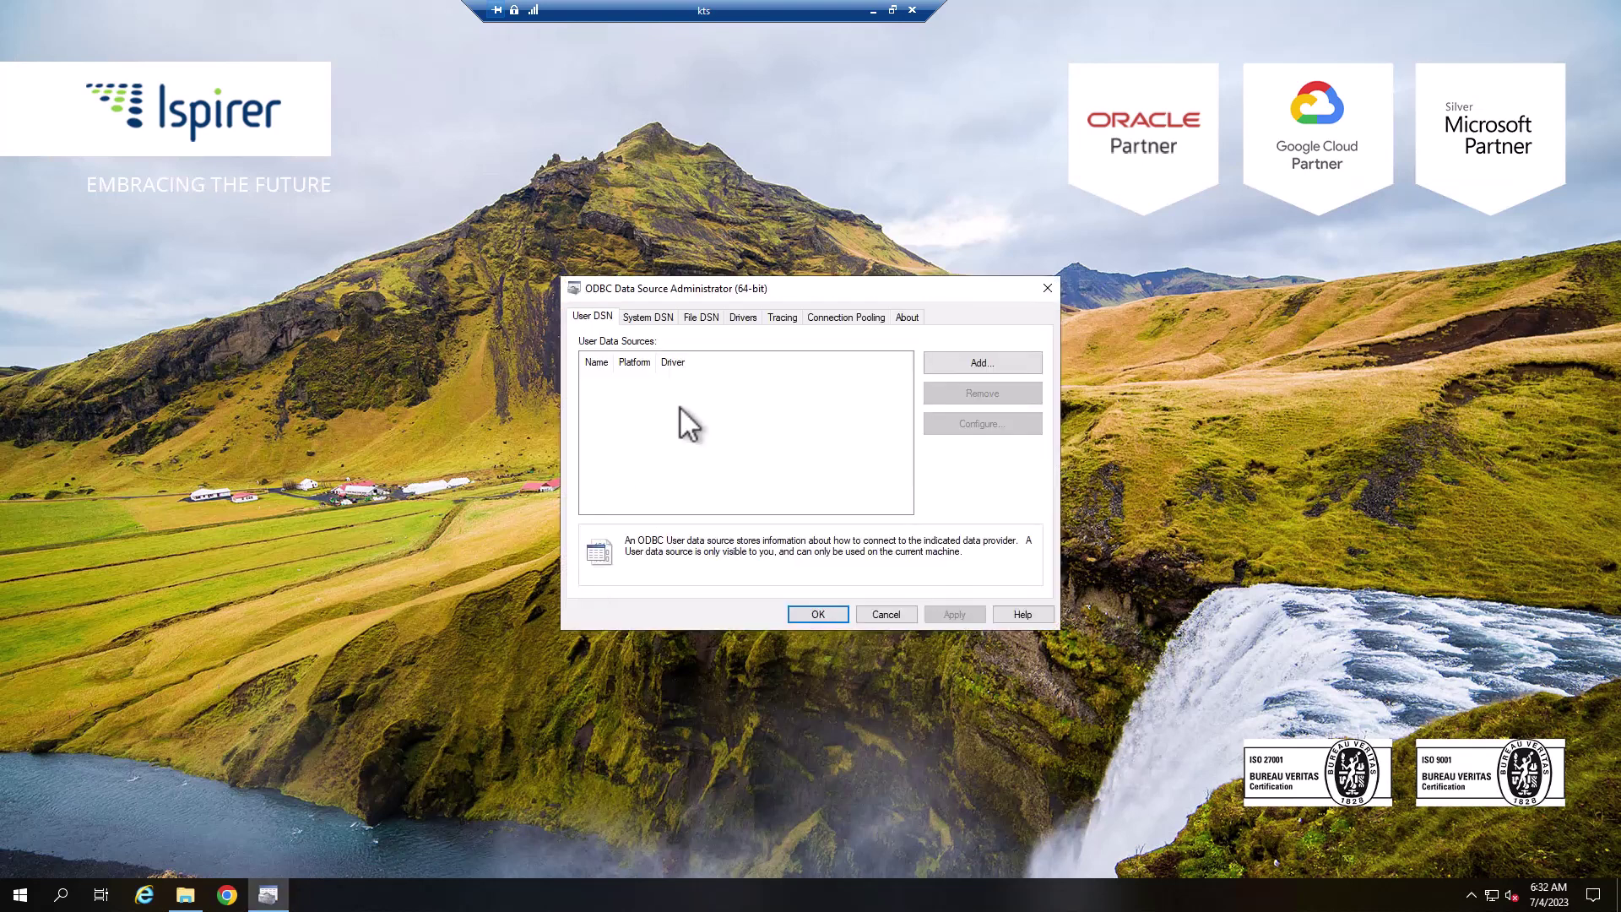
# - Confirm the SQL Anywhere 12 driver is installed and add a System DSN using it
pyautogui.click(736, 318)
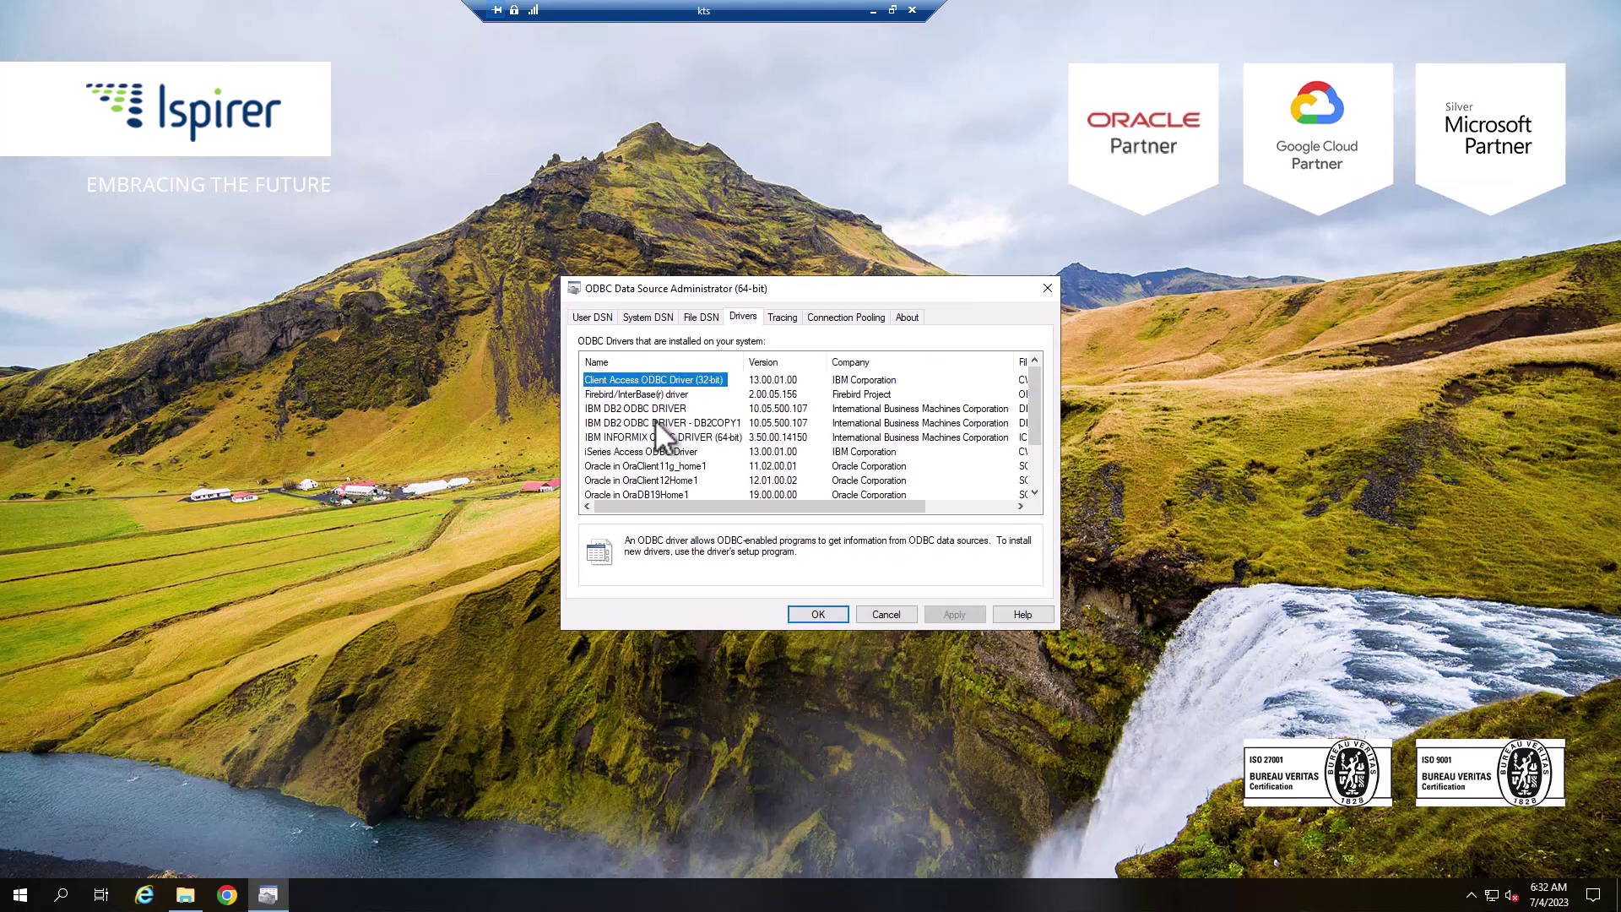
pyautogui.scroll(-2, 666, 418)
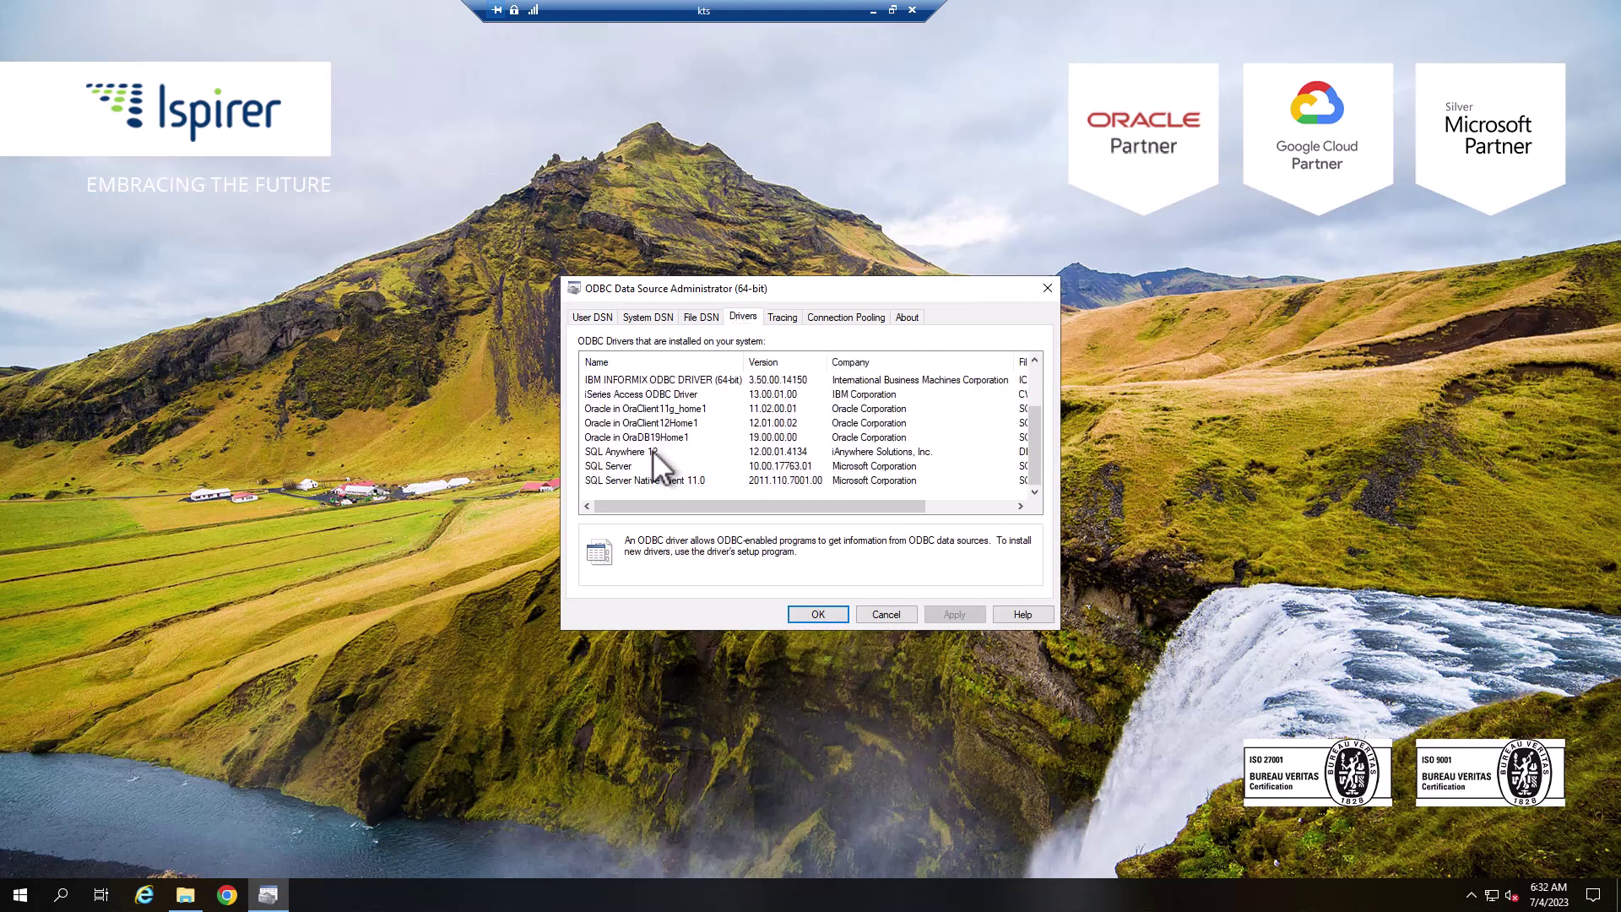
pyautogui.click(655, 456)
pyautogui.click(649, 321)
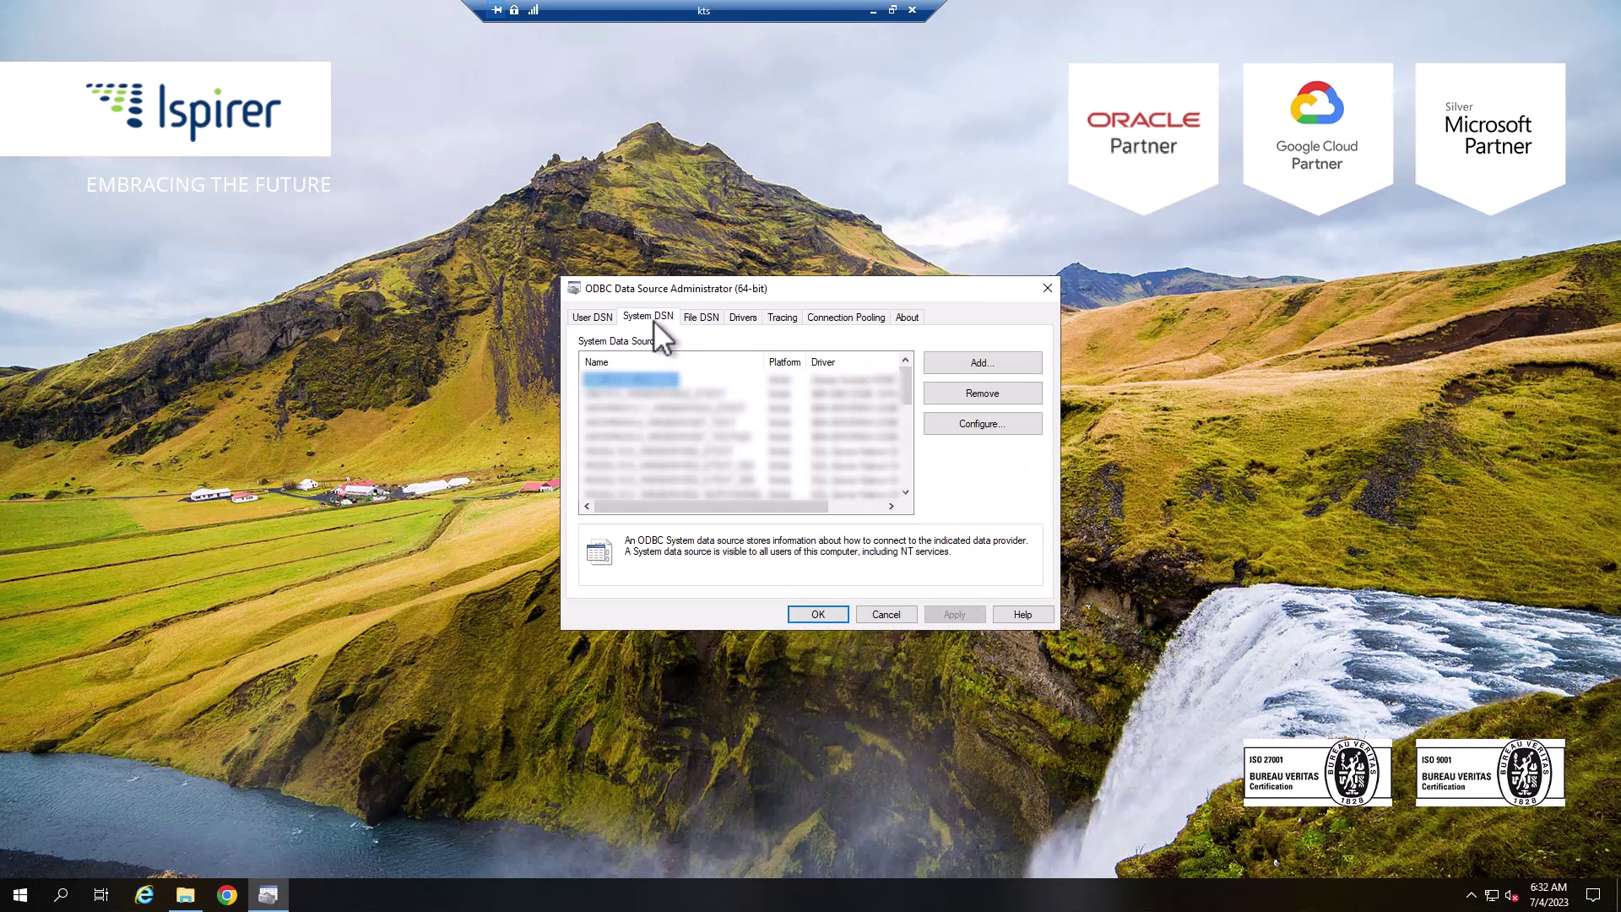
pyautogui.click(990, 359)
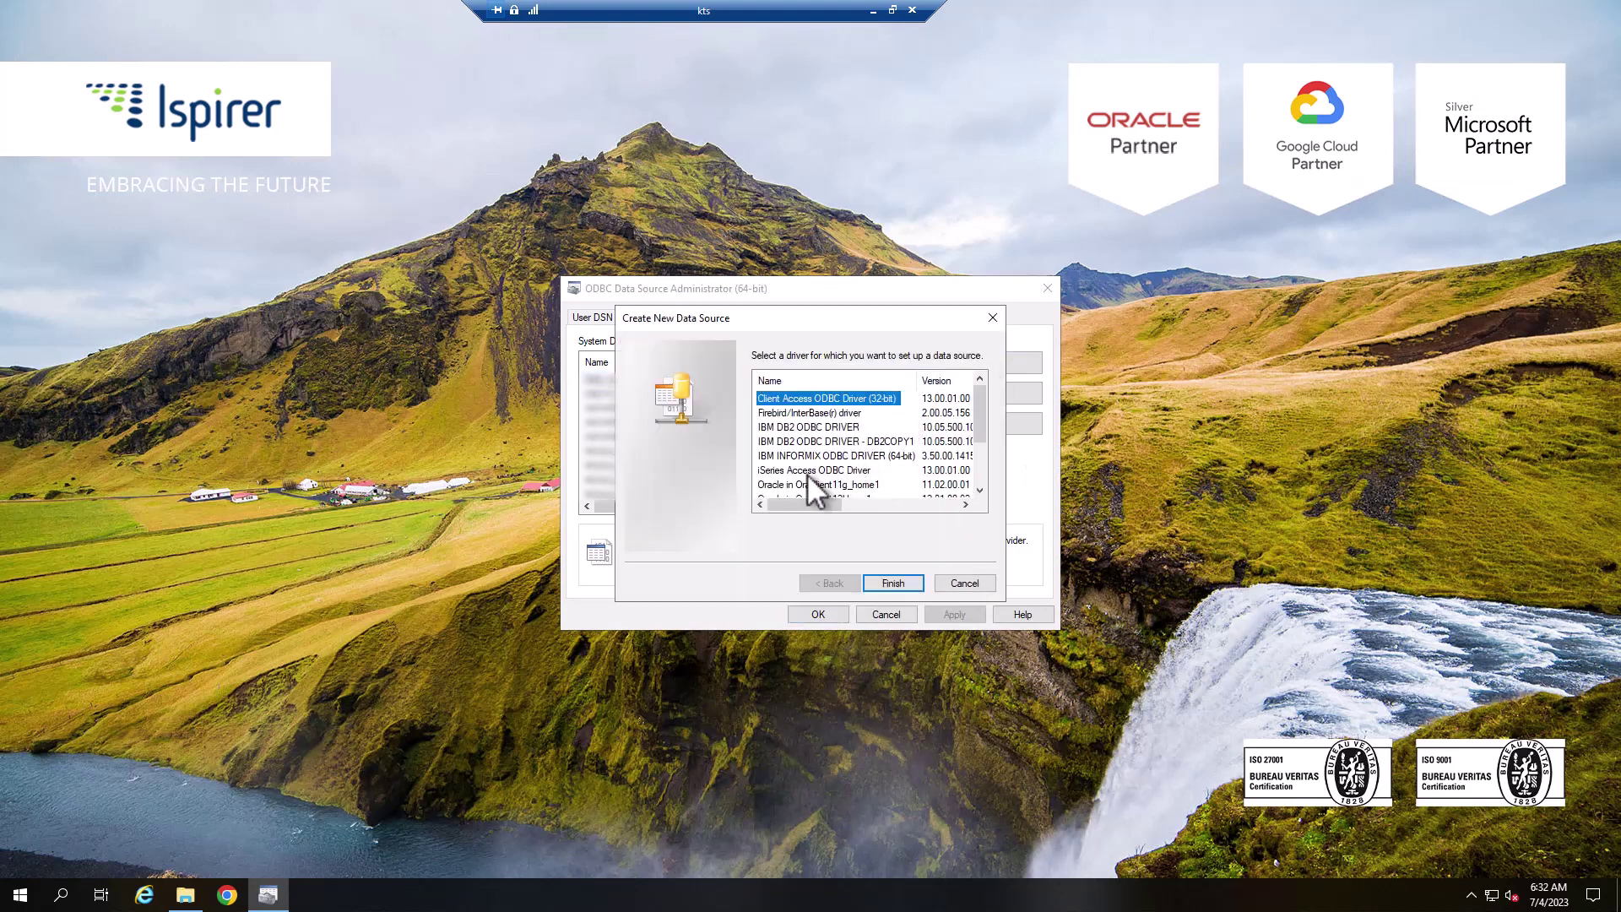
pyautogui.scroll(-2, 810, 479)
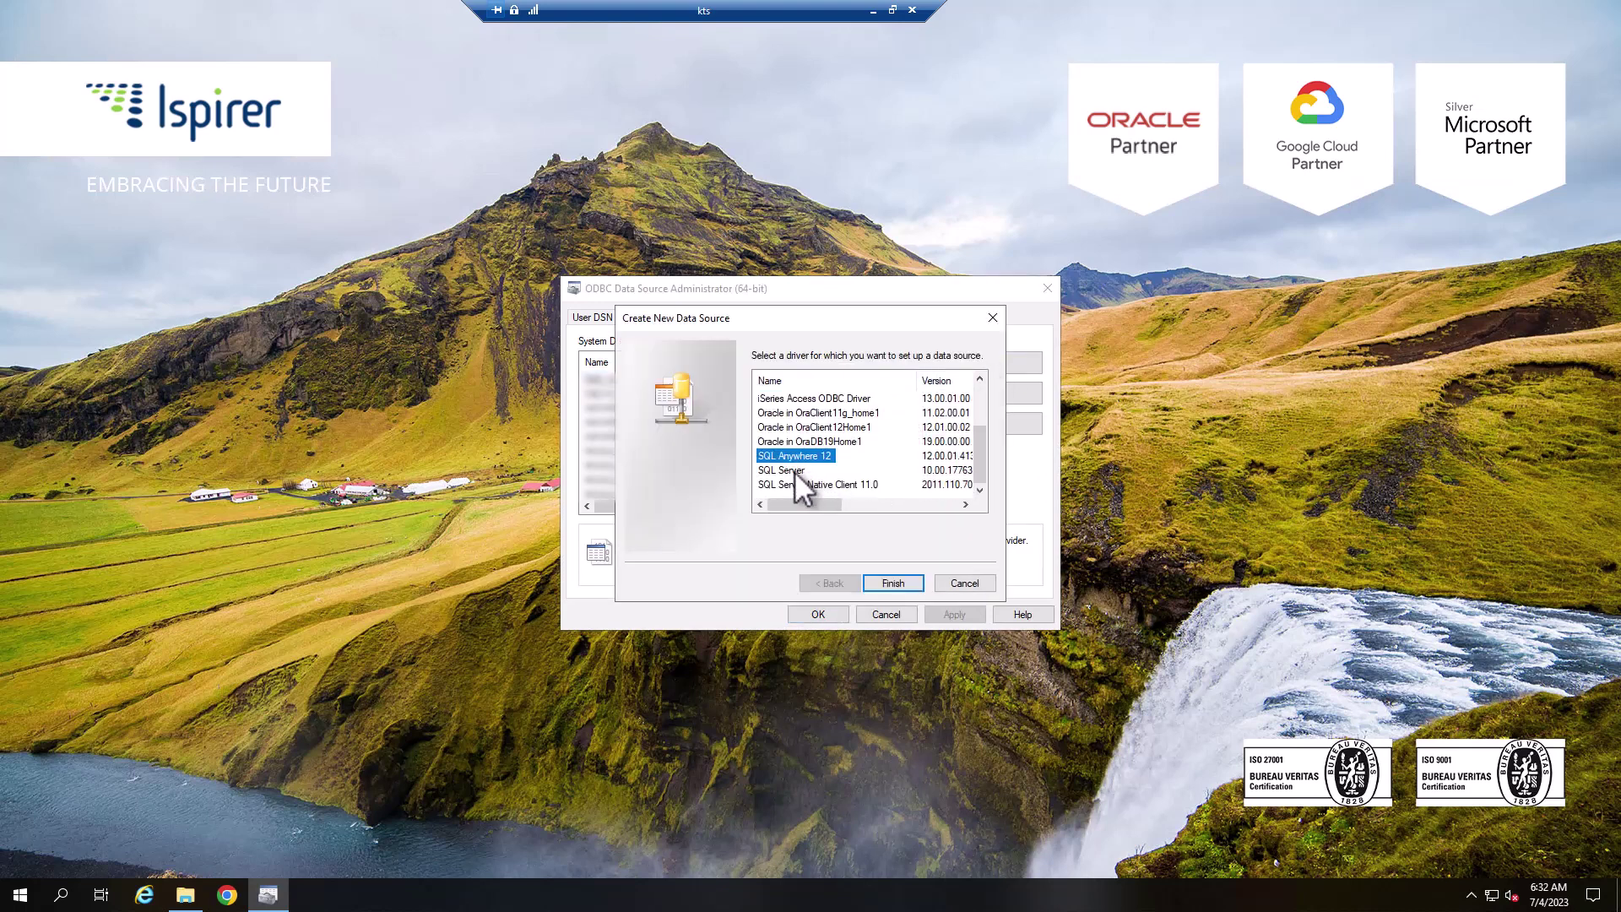
pyautogui.doubleClick(806, 456)
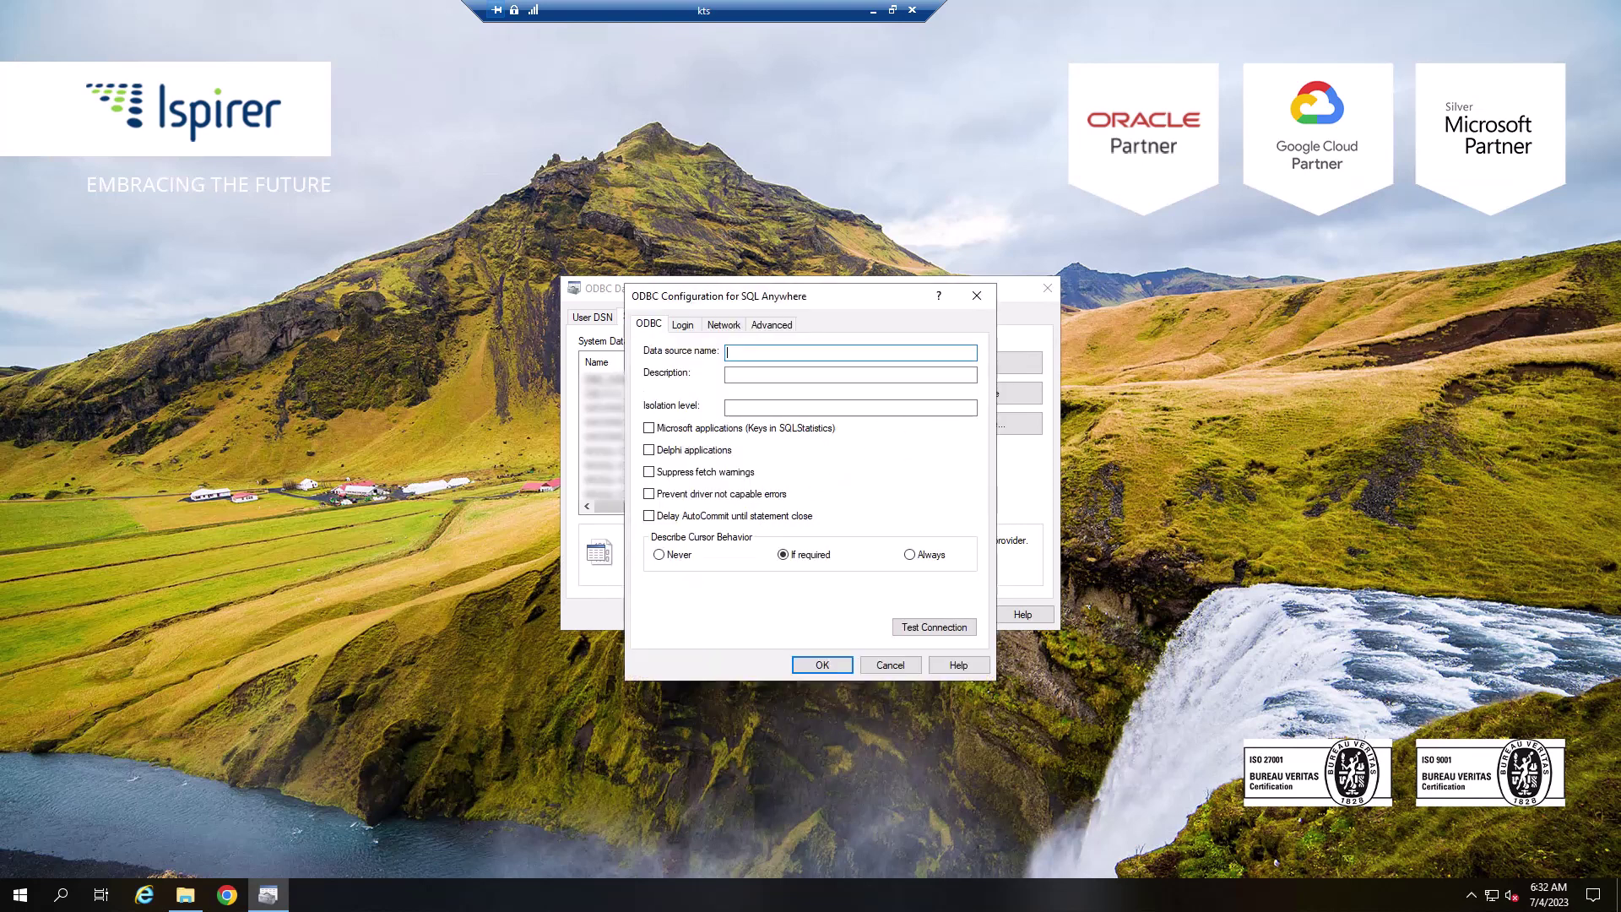
pyautogui.write('ASA12.0_TEST')
# - Set Login to connect to a database on another computer: port 2638, database TEST, user dba, password
pyautogui.click(677, 326)
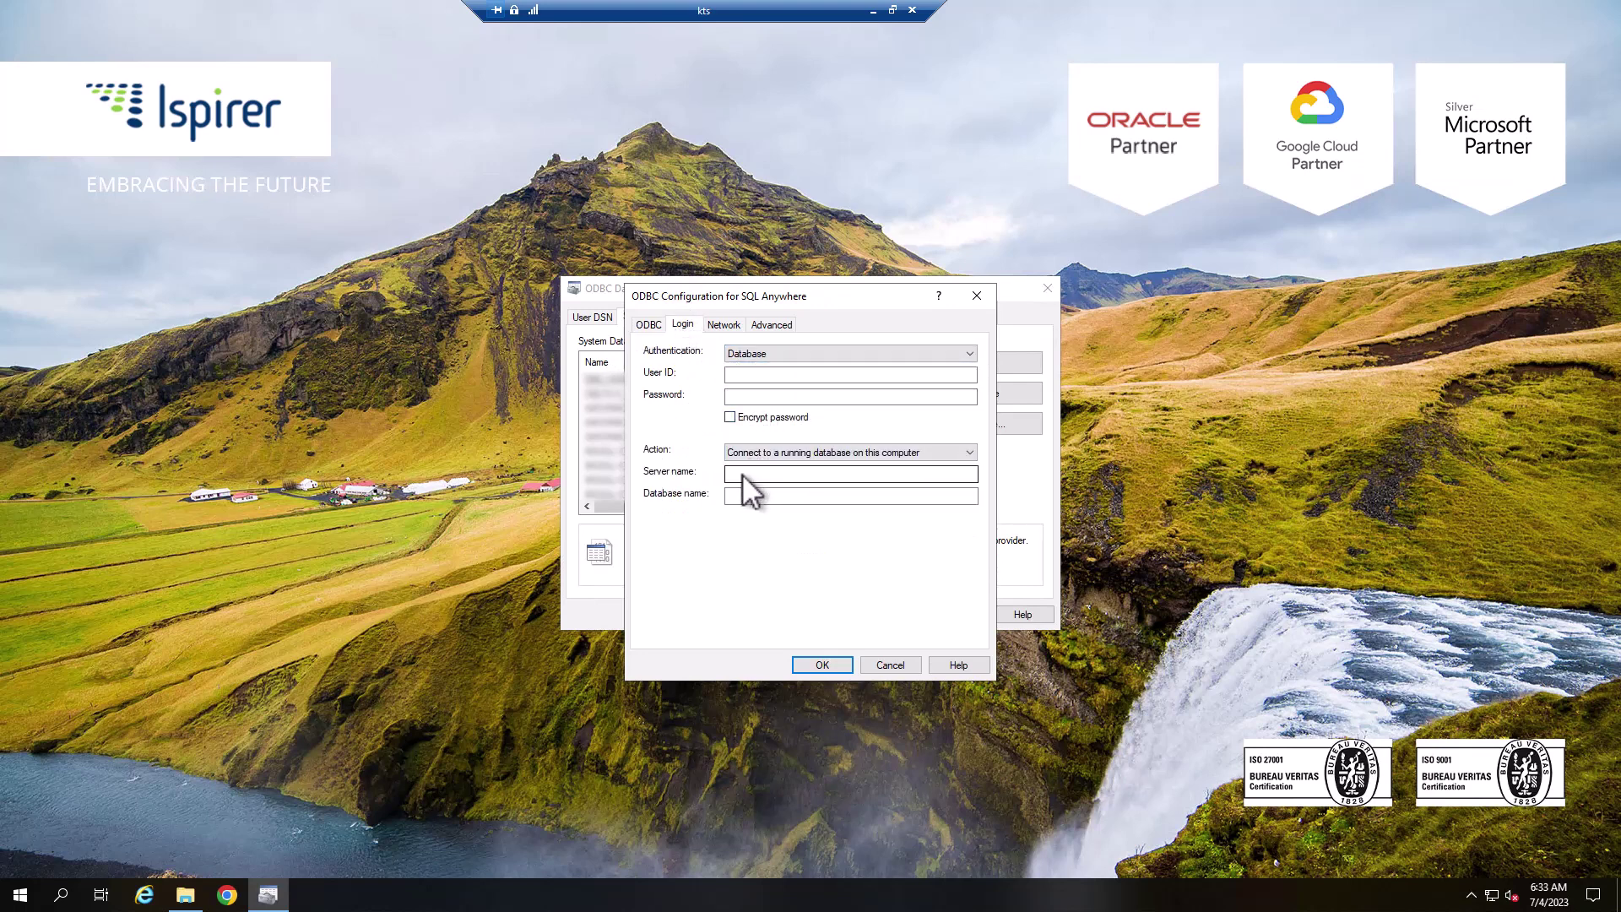
pyautogui.click(812, 452)
pyautogui.click(817, 471)
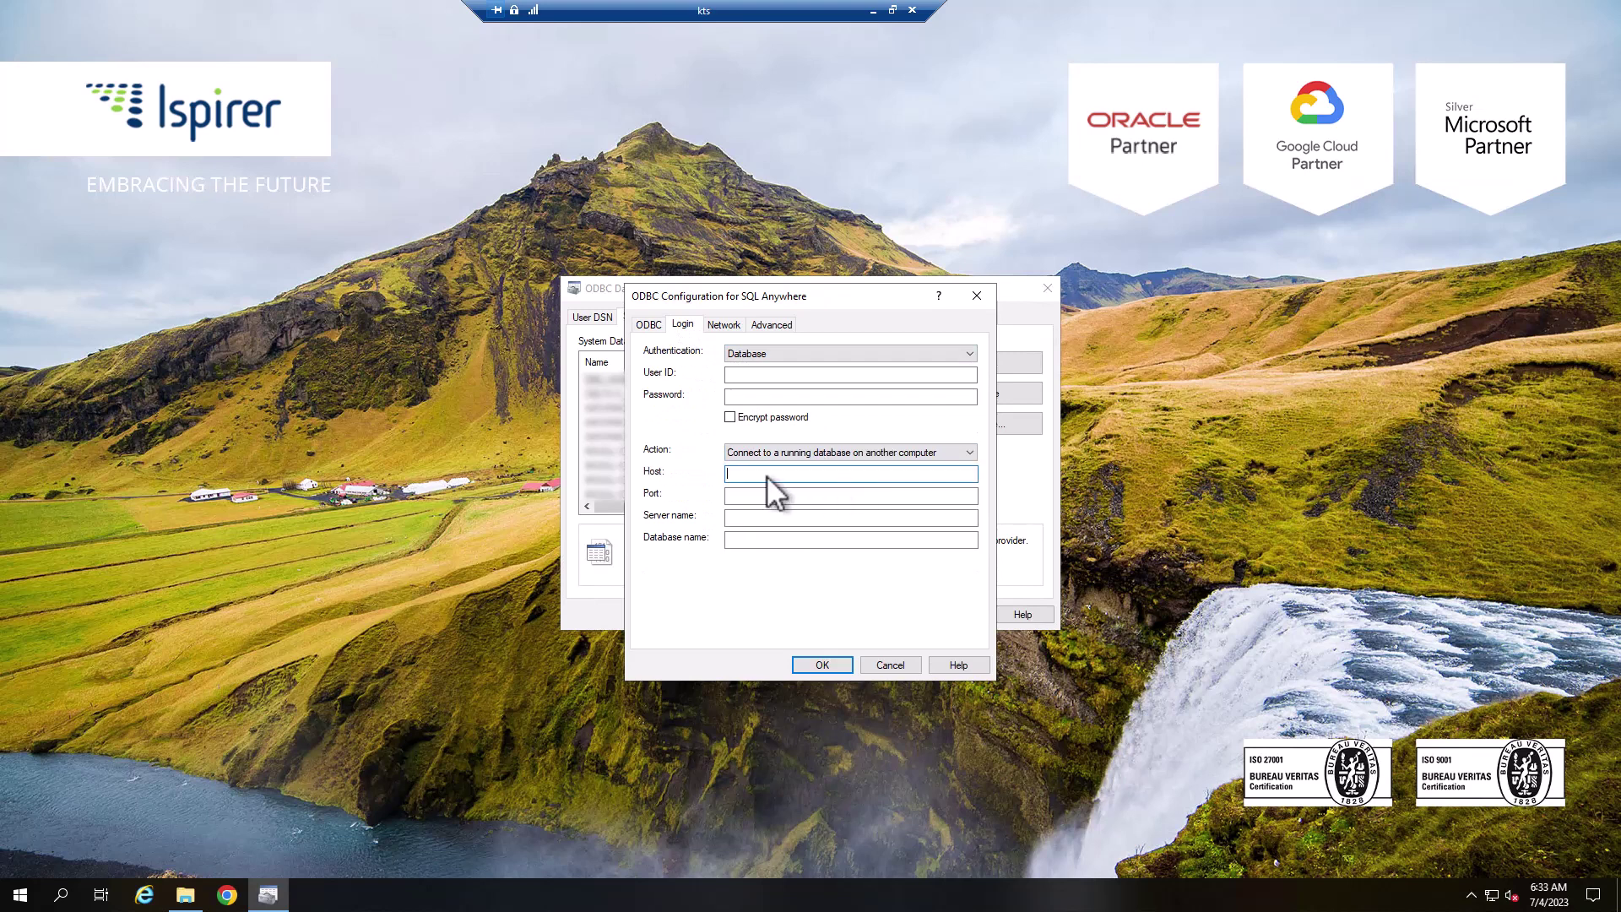
pyautogui.write('localhost')
pyautogui.press('Tab')
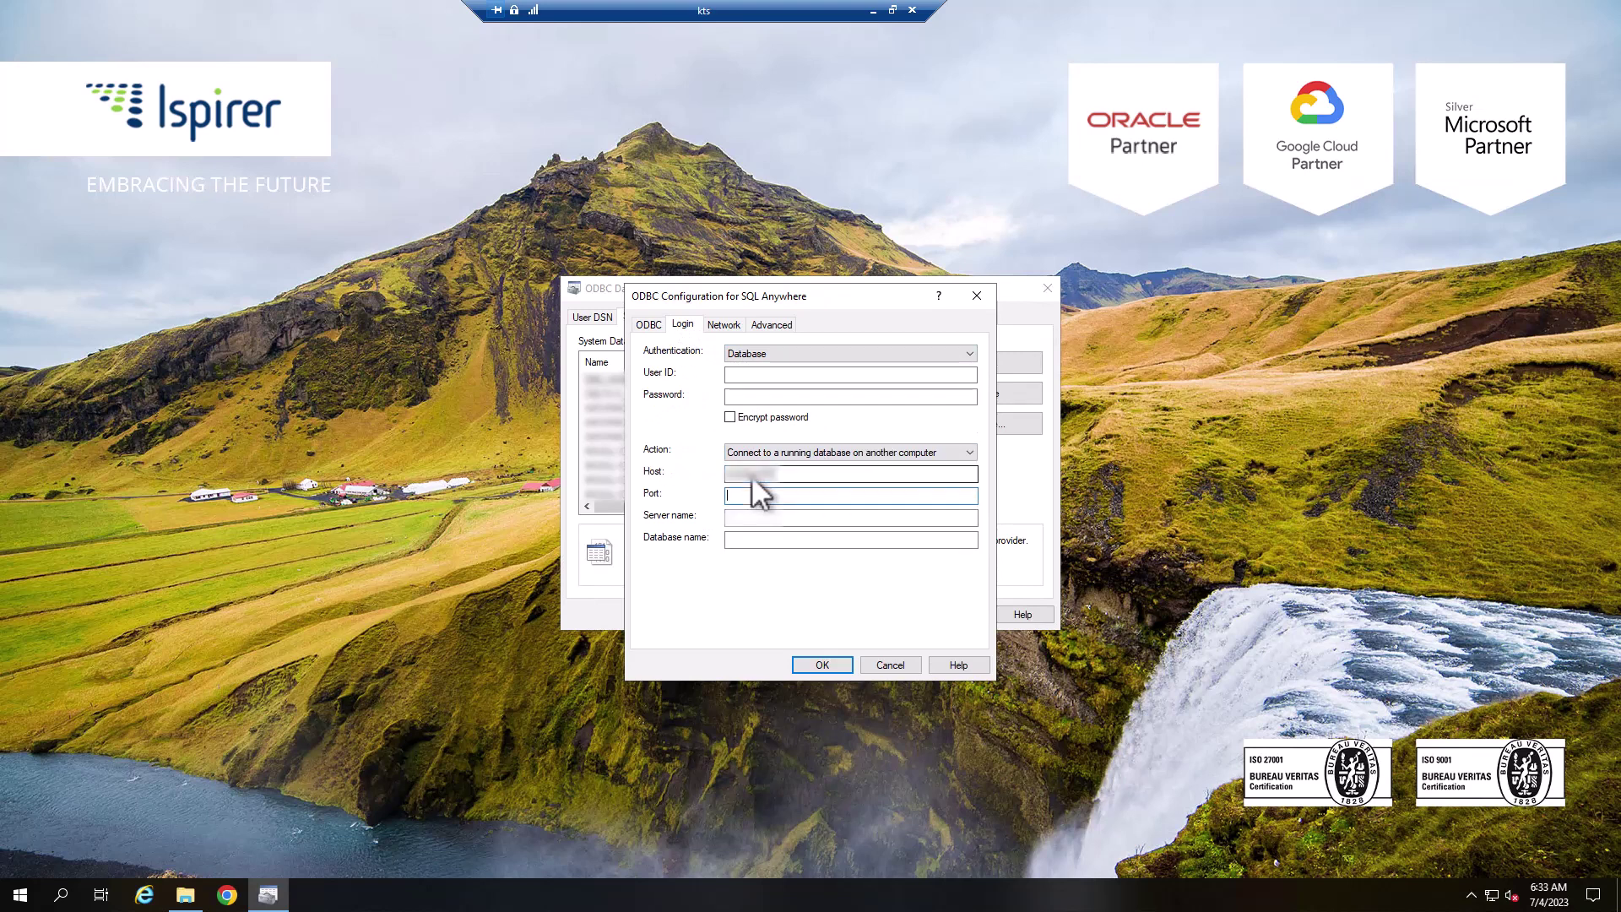
pyautogui.write('26')
pyautogui.write('38')
pyautogui.press('Tab')
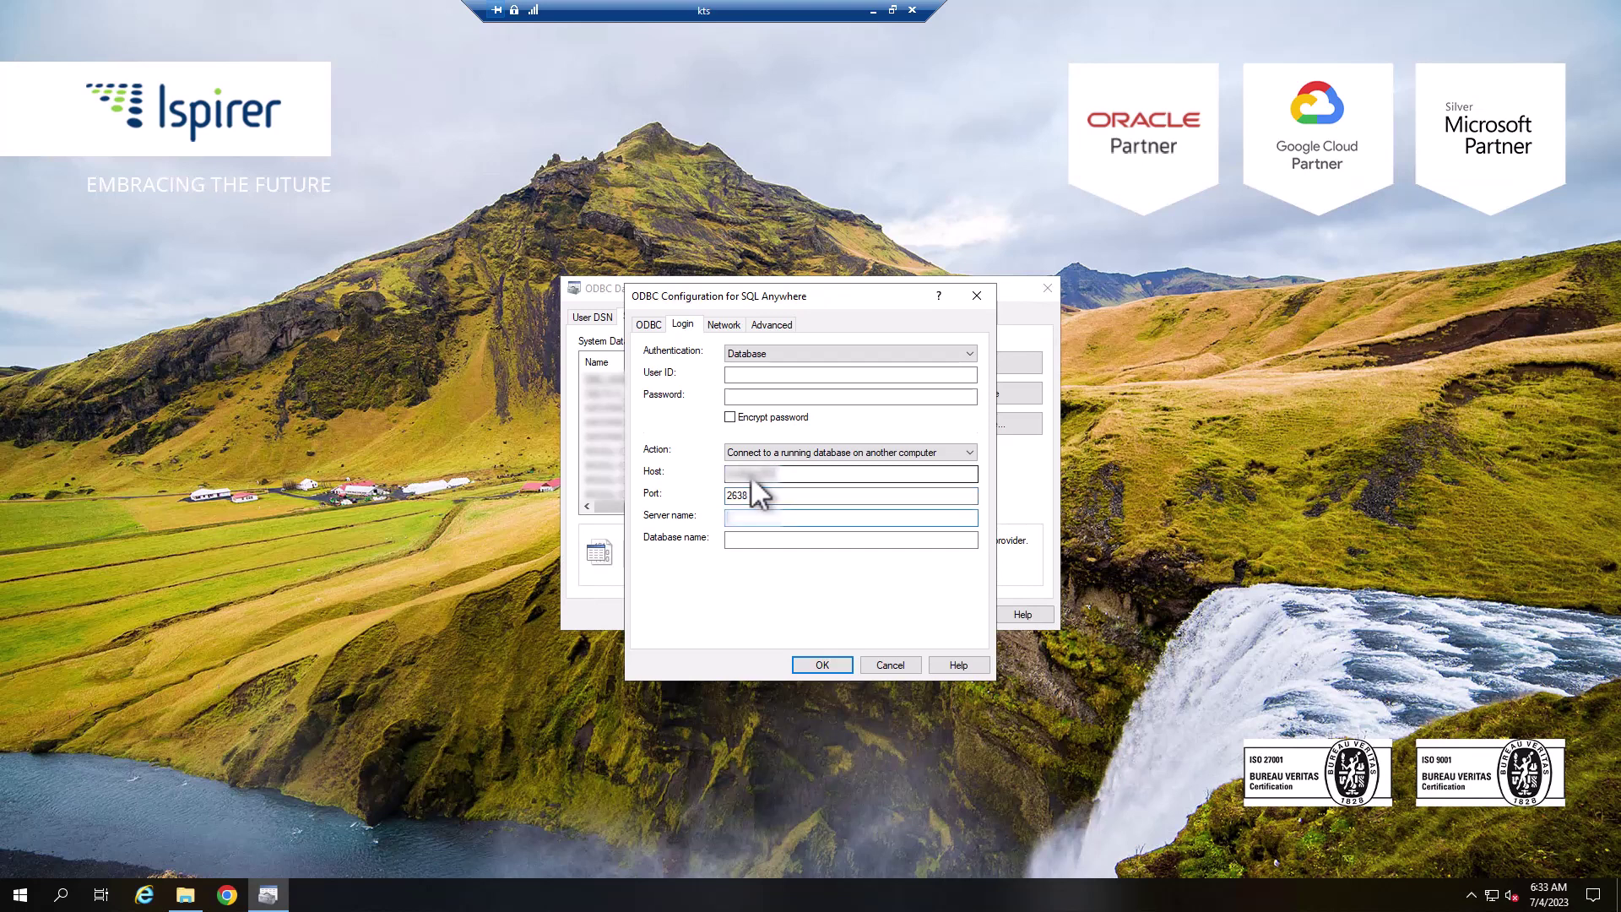
pyautogui.press('Tab')
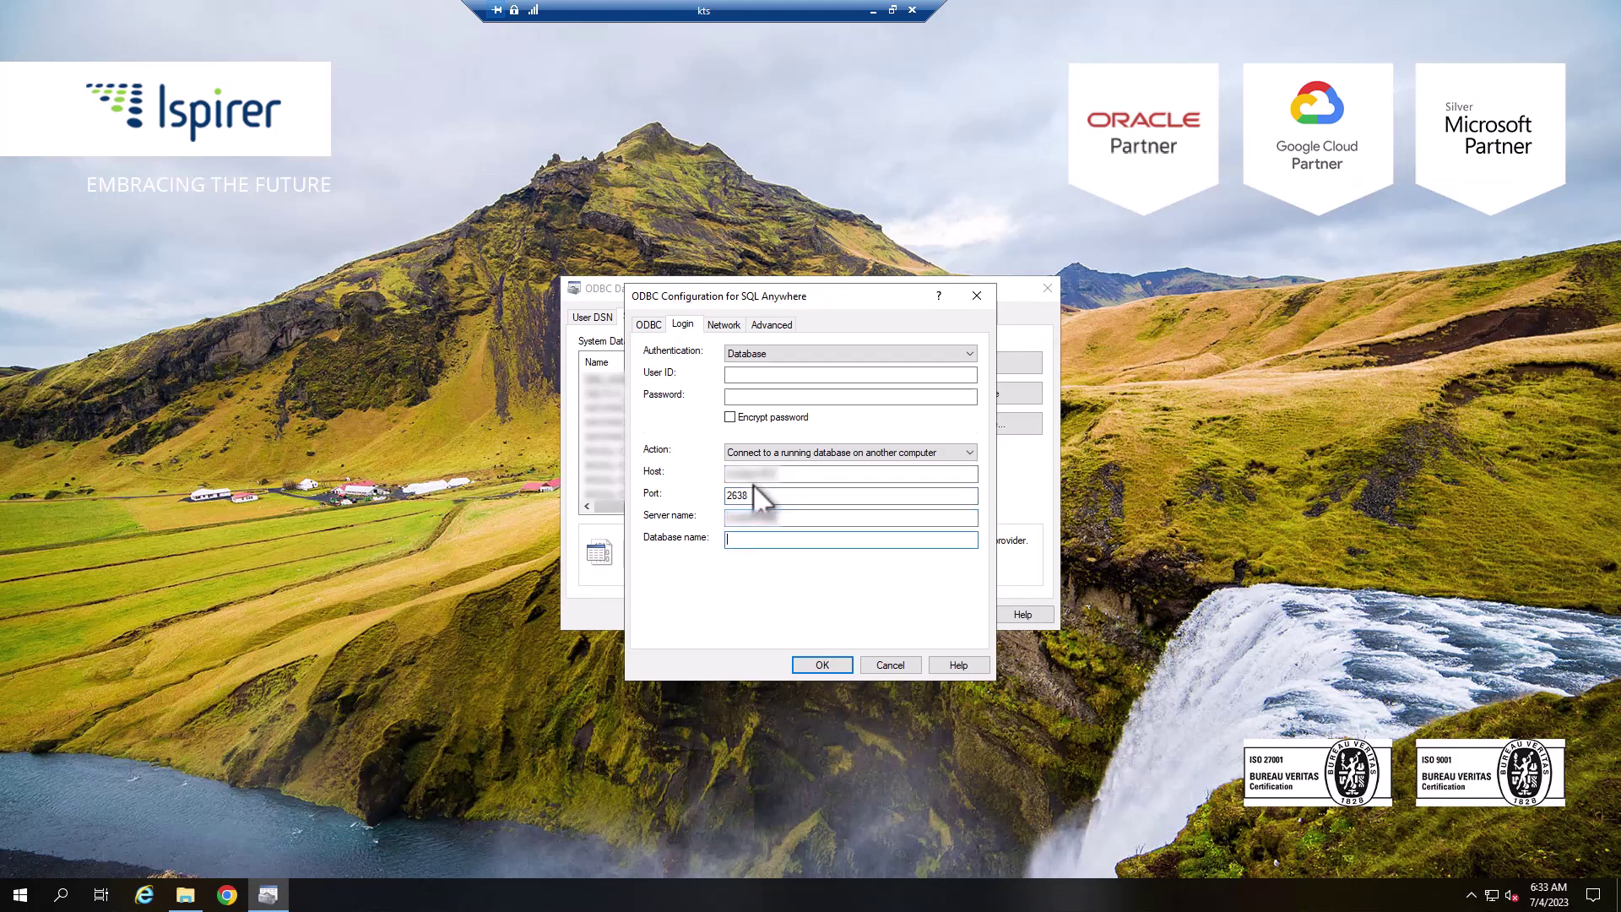
pyautogui.write('TES')
pyautogui.write('T')
pyautogui.click(739, 375)
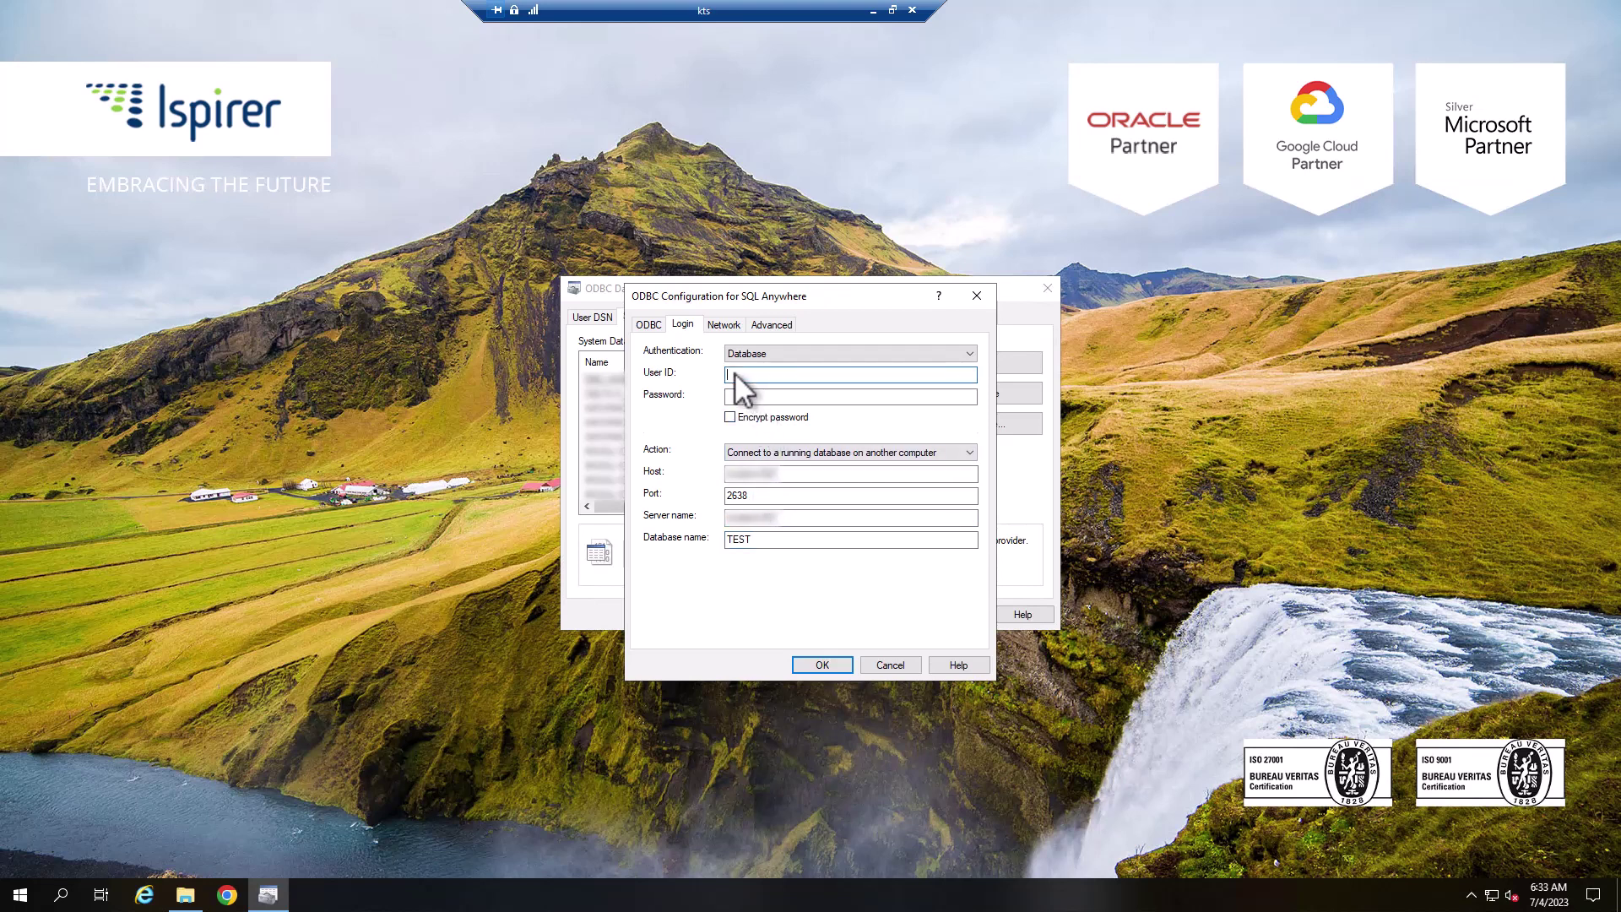
pyautogui.write('a')
pyautogui.press('Tab')
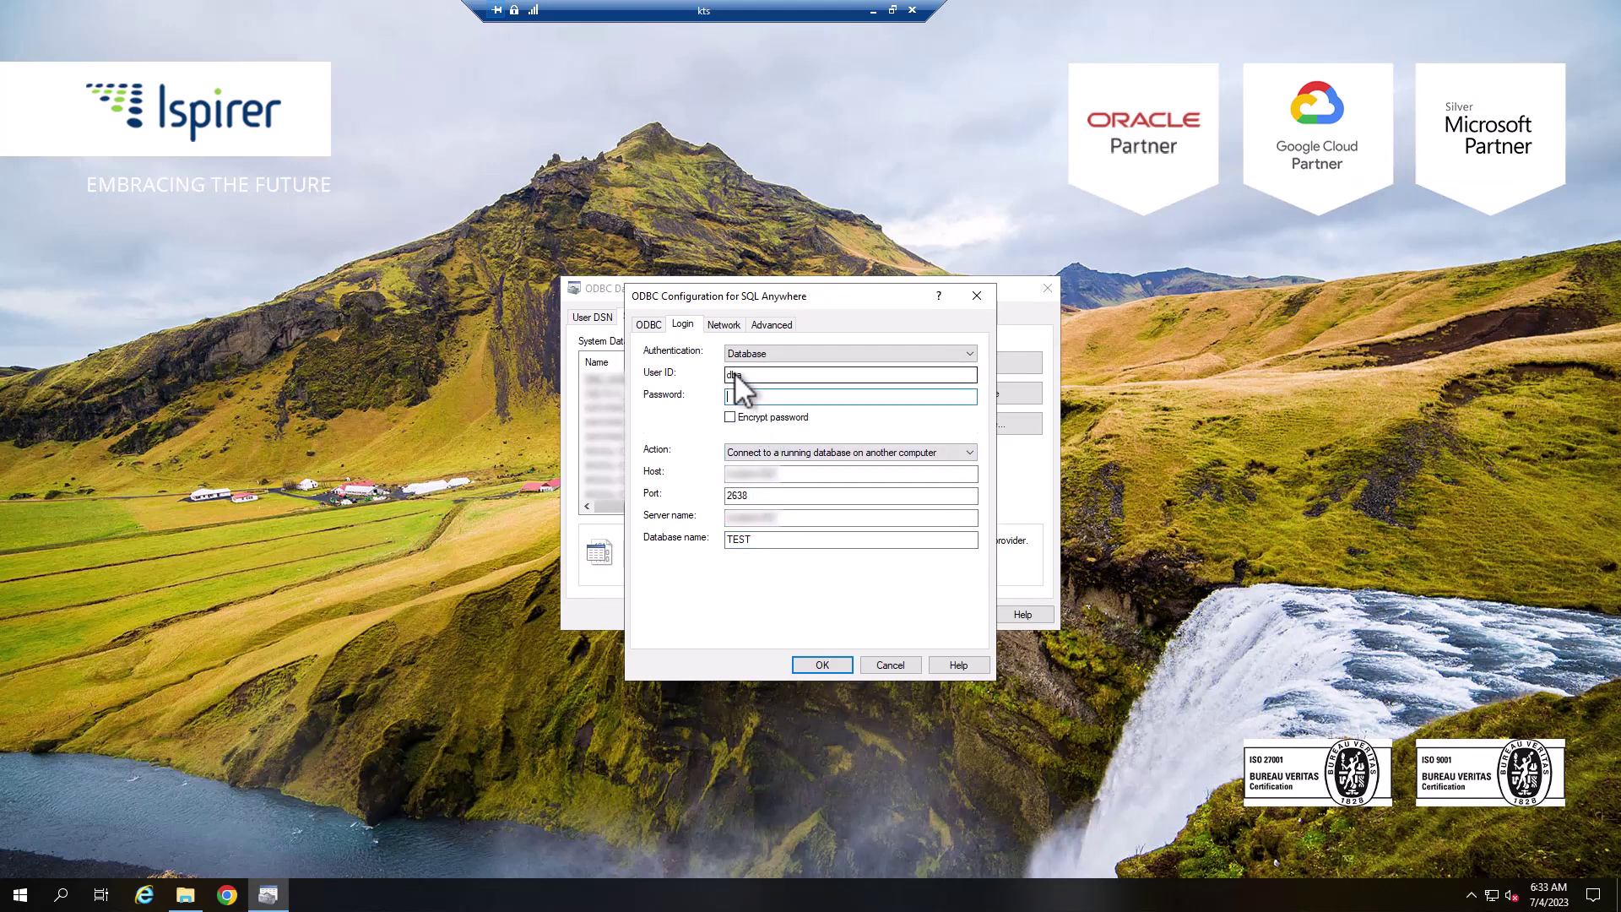
pyautogui.write('ql')
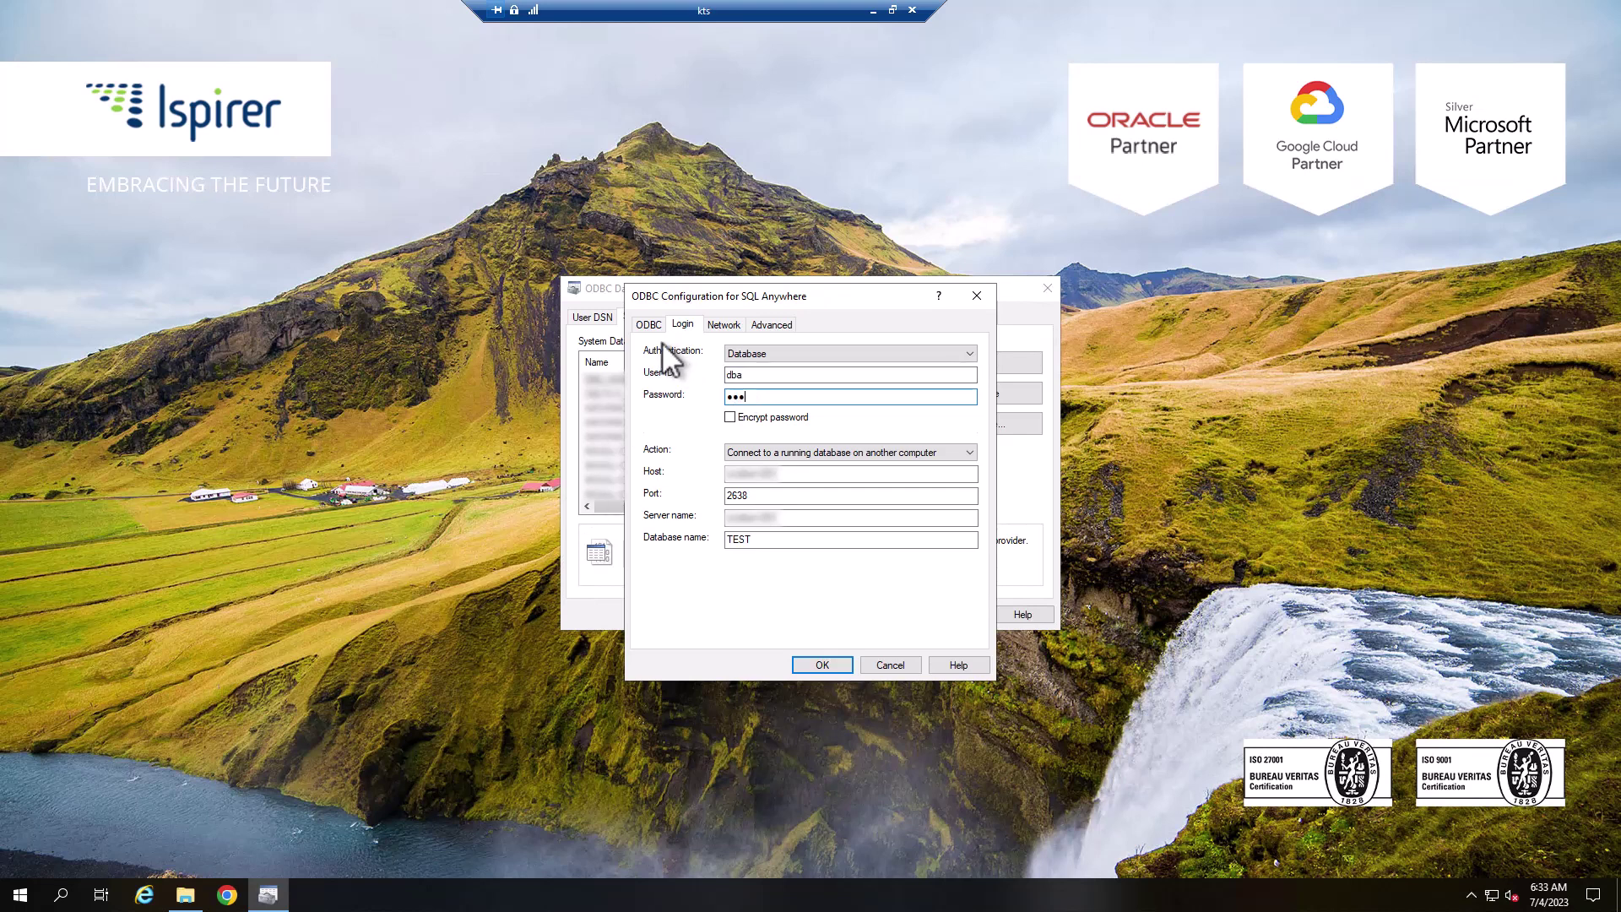
# - From the ODBC tab, test the ASA12.0_TEST connection and dismiss the success message
pyautogui.click(649, 326)
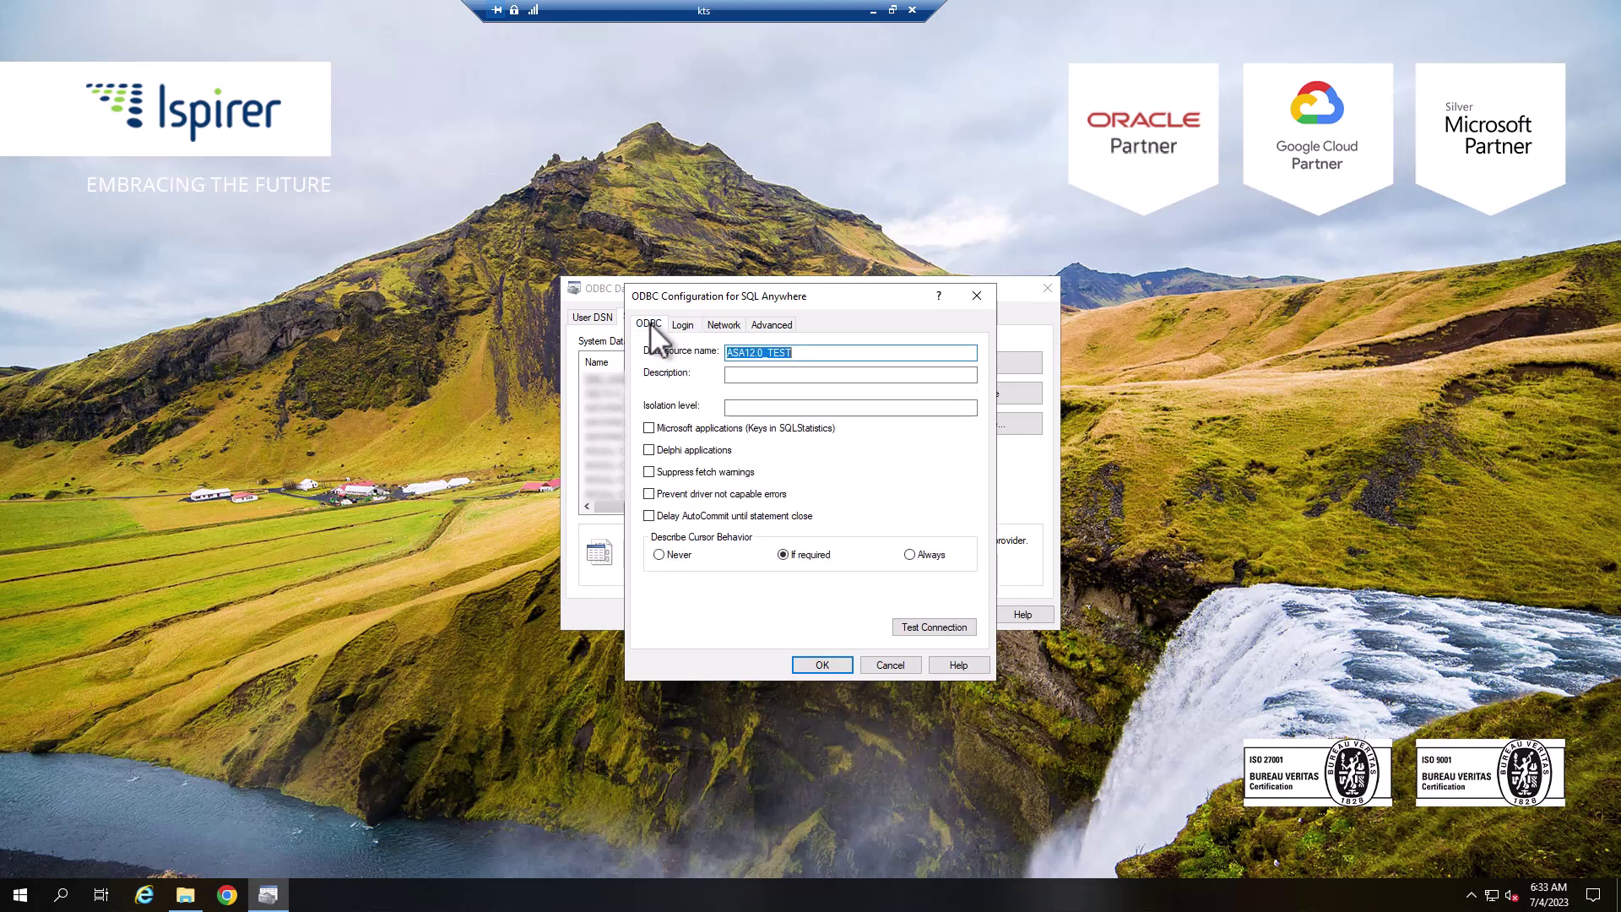
pyautogui.click(920, 627)
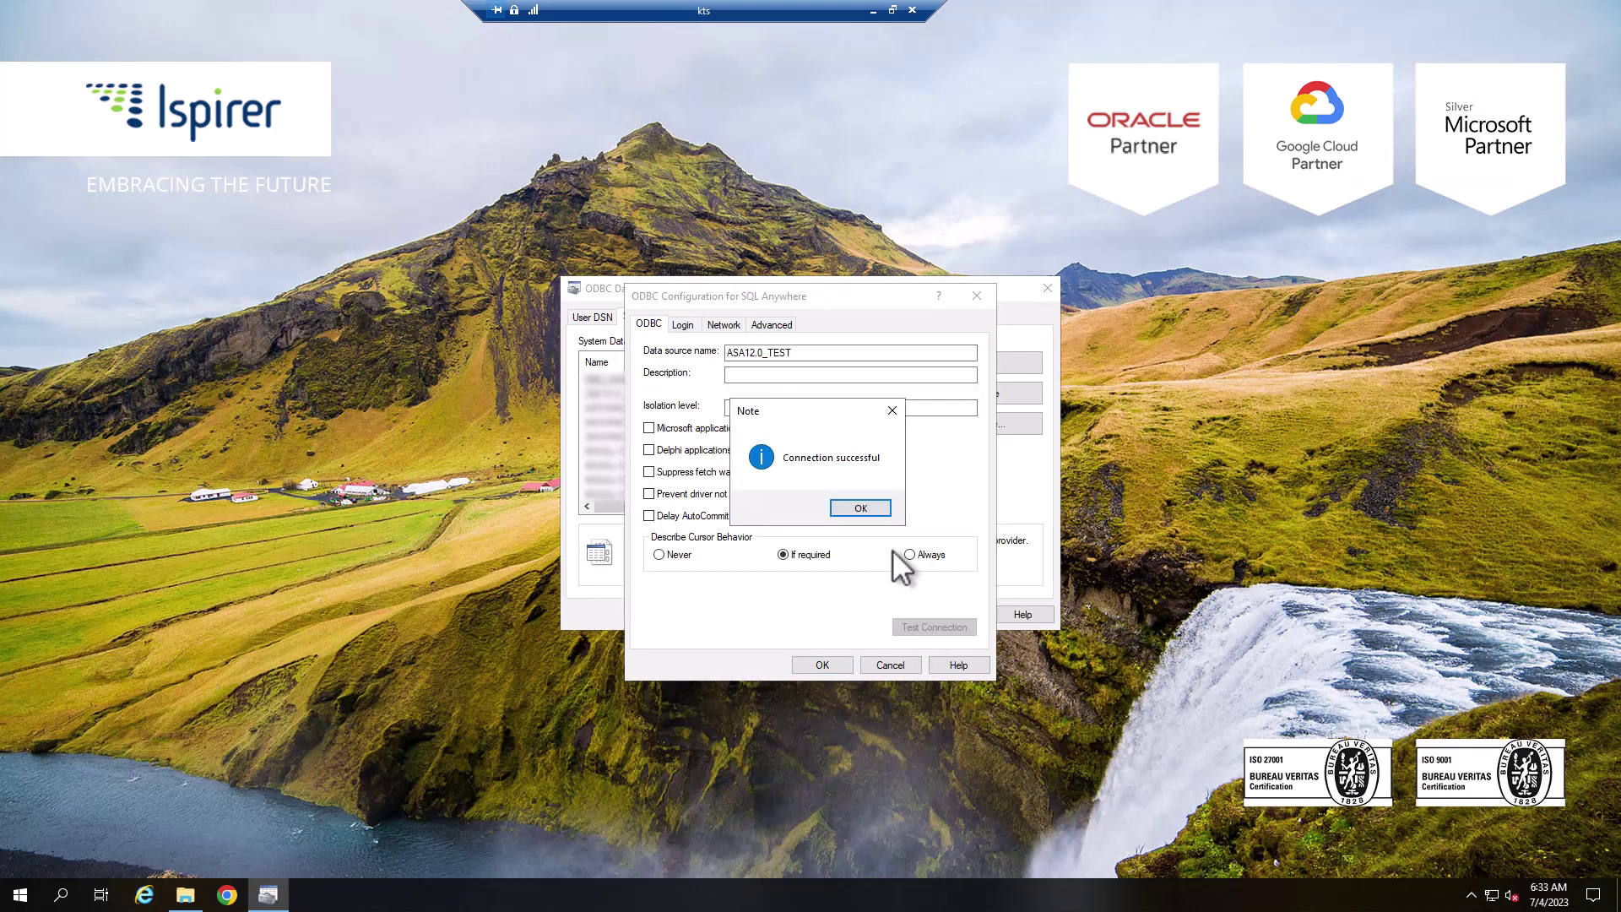
pyautogui.click(858, 505)
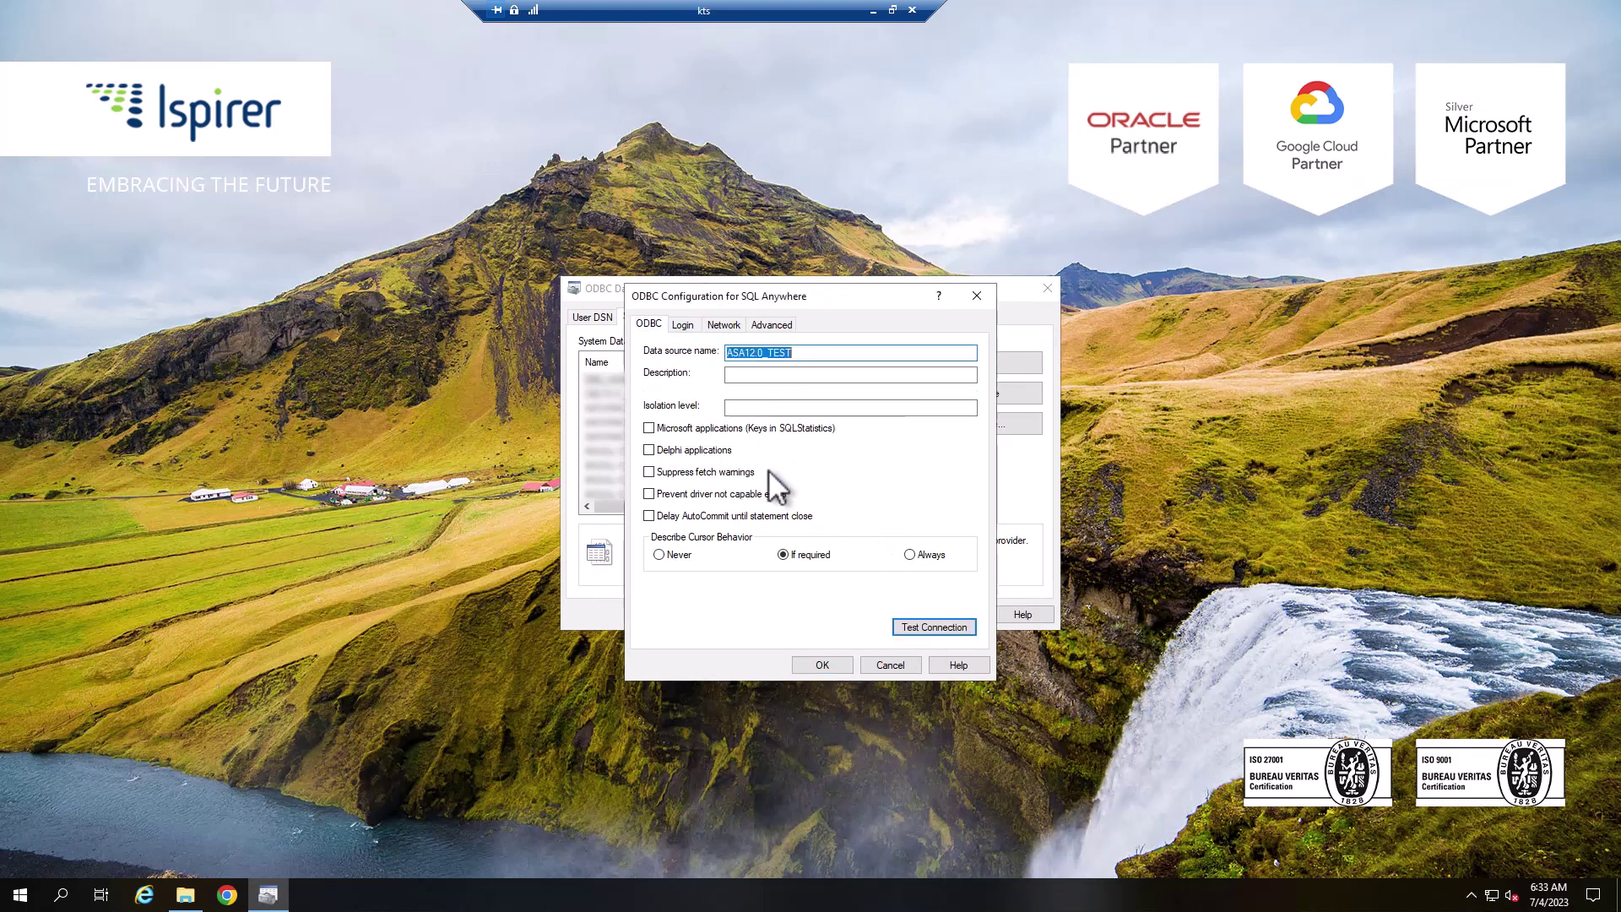
# - Confirm the SQL Anywhere ODBC Configuration dialog to save ASA12.0_TEST
pyautogui.click(835, 661)
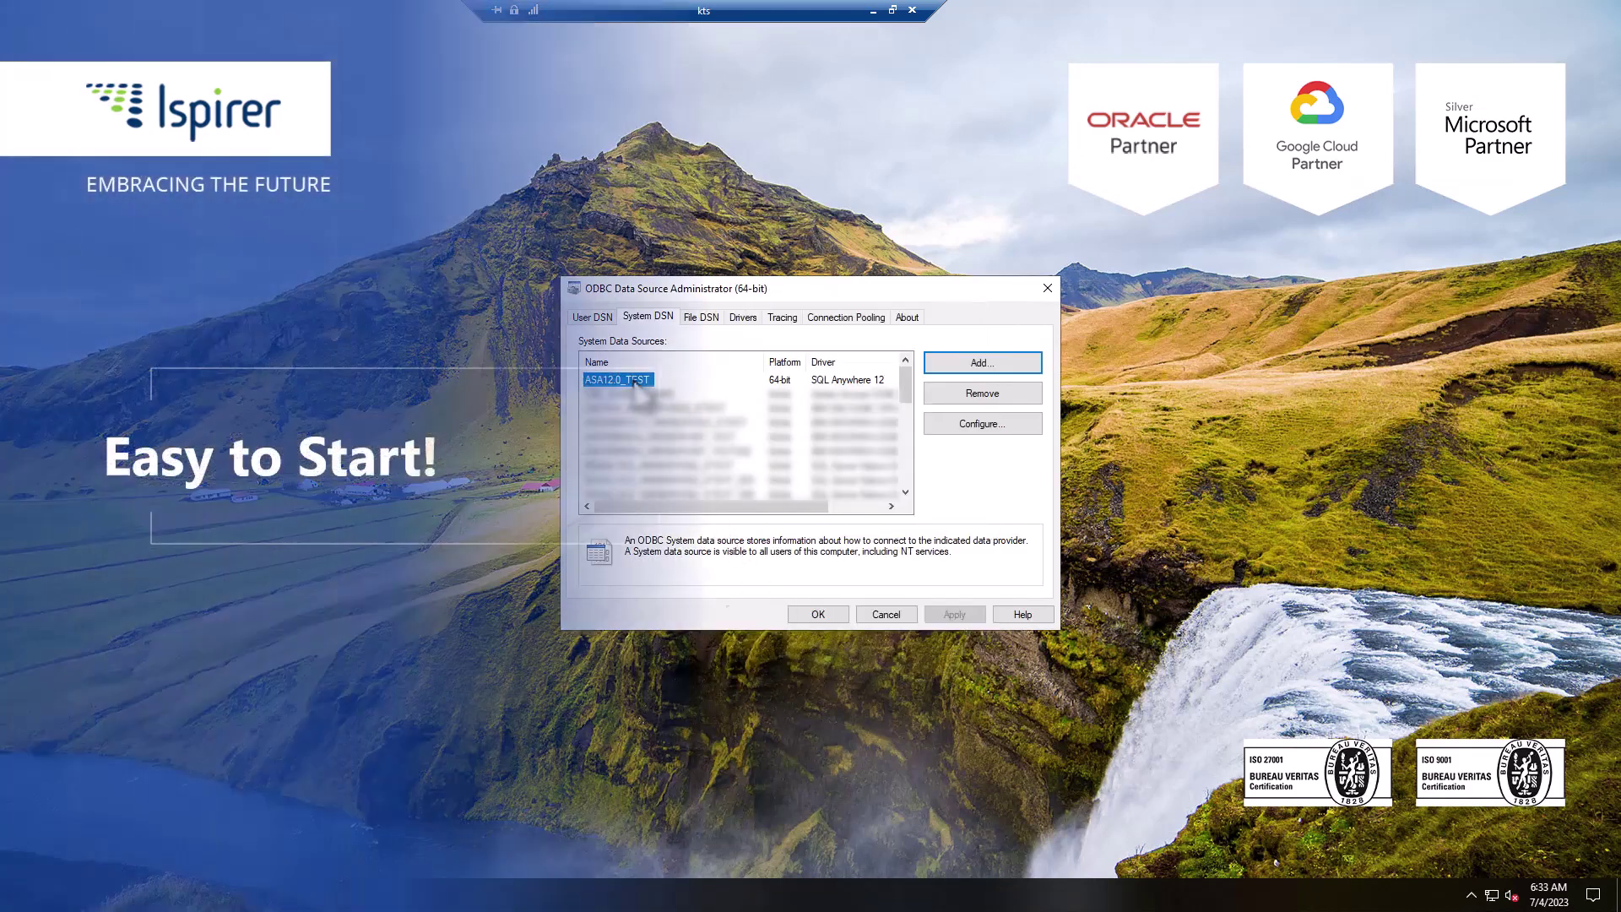